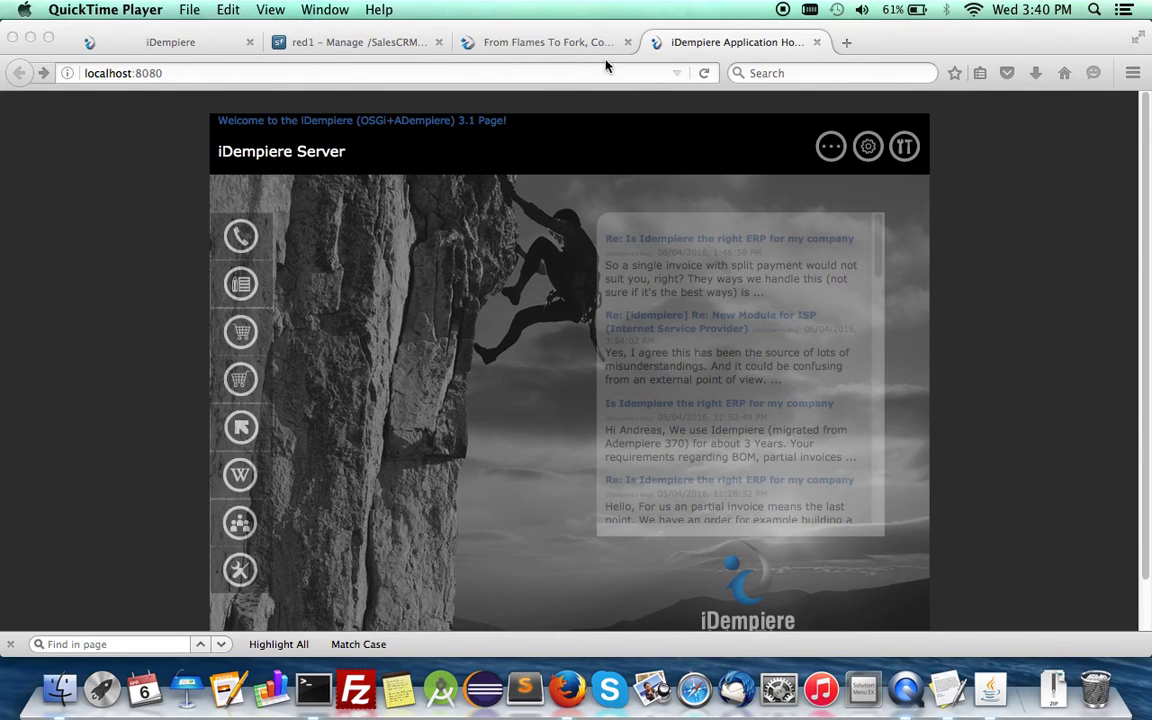
Step: Scroll the sales lead forum topic to the Sales Order On The Fly post, then go to the SalesCRM files page
click(530, 44)
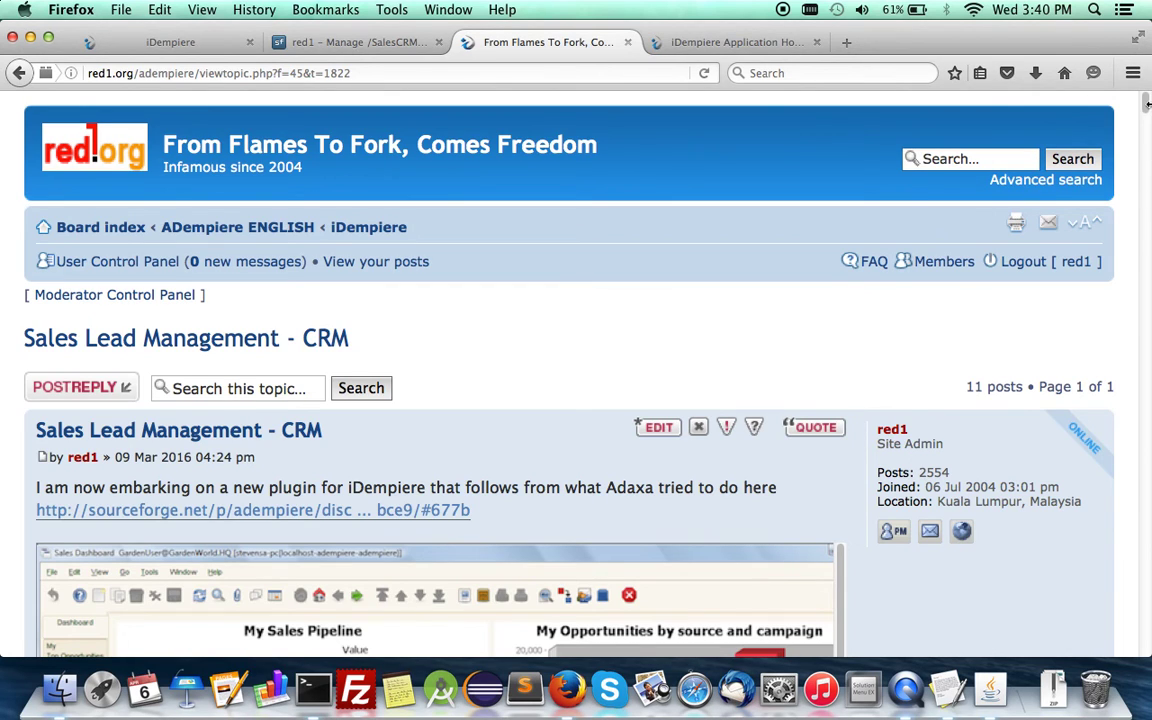
scroll(1147, 127, down, 1)
drag(1147, 127, 1128, 641)
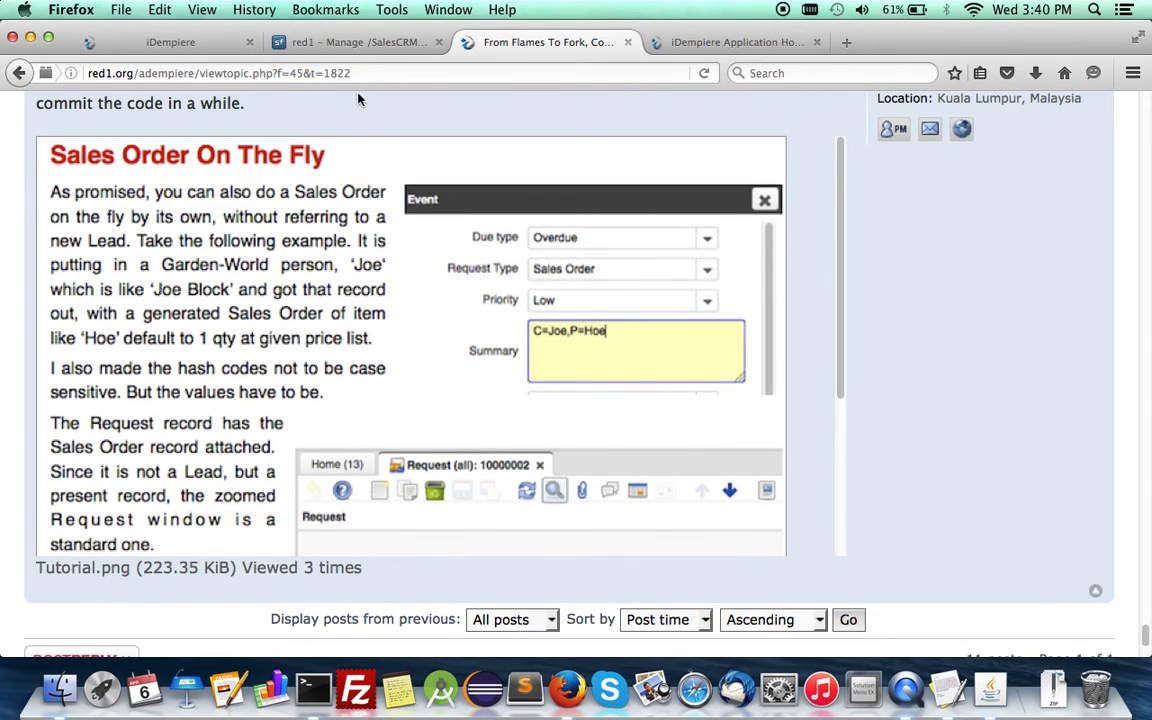
click(325, 40)
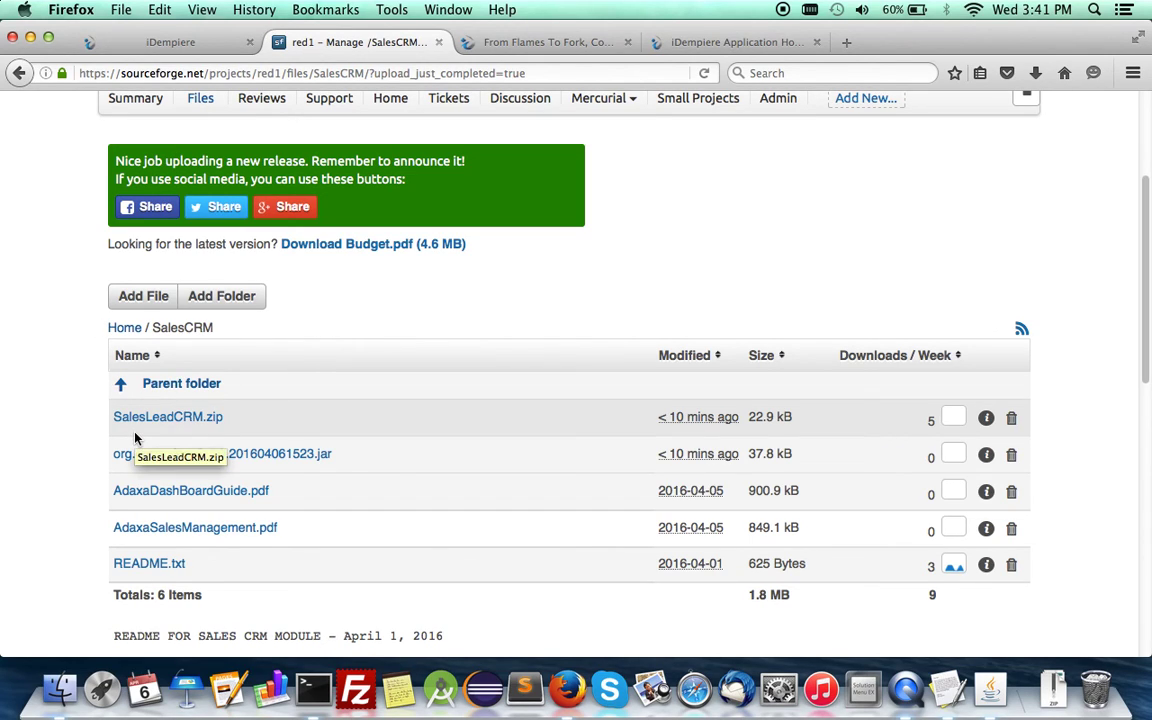
Step: Close the stale iDempiere client tab without saving and launch the server's OSGi web console
click(175, 42)
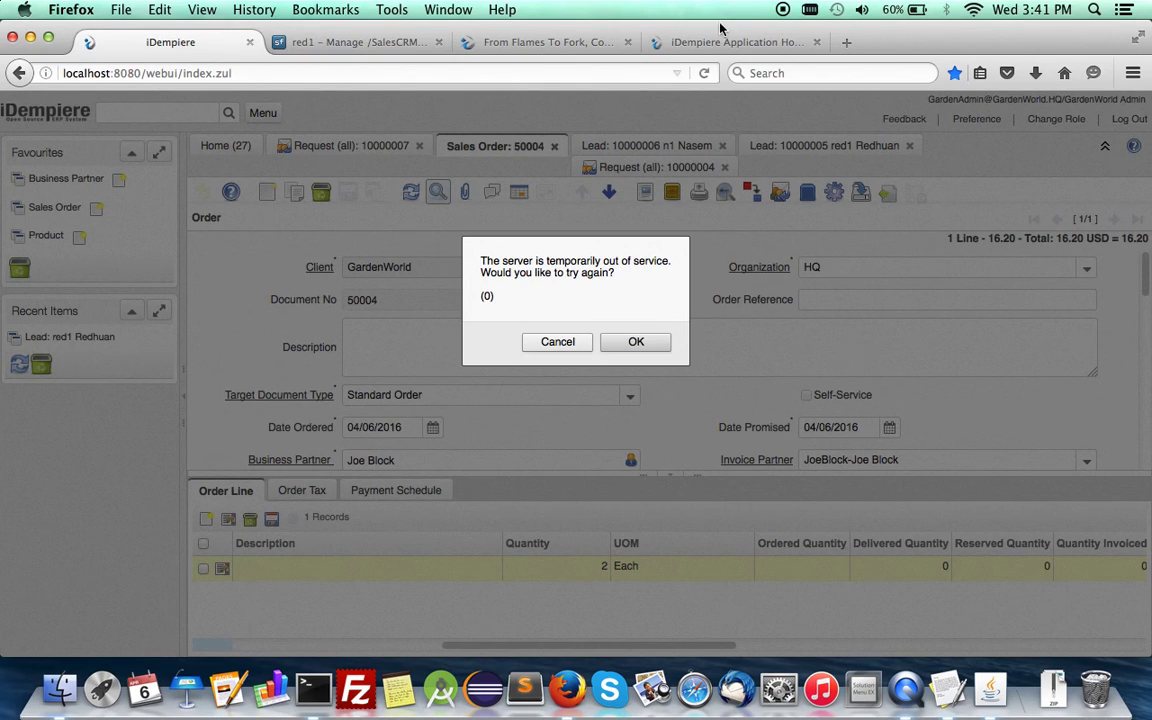
click(648, 34)
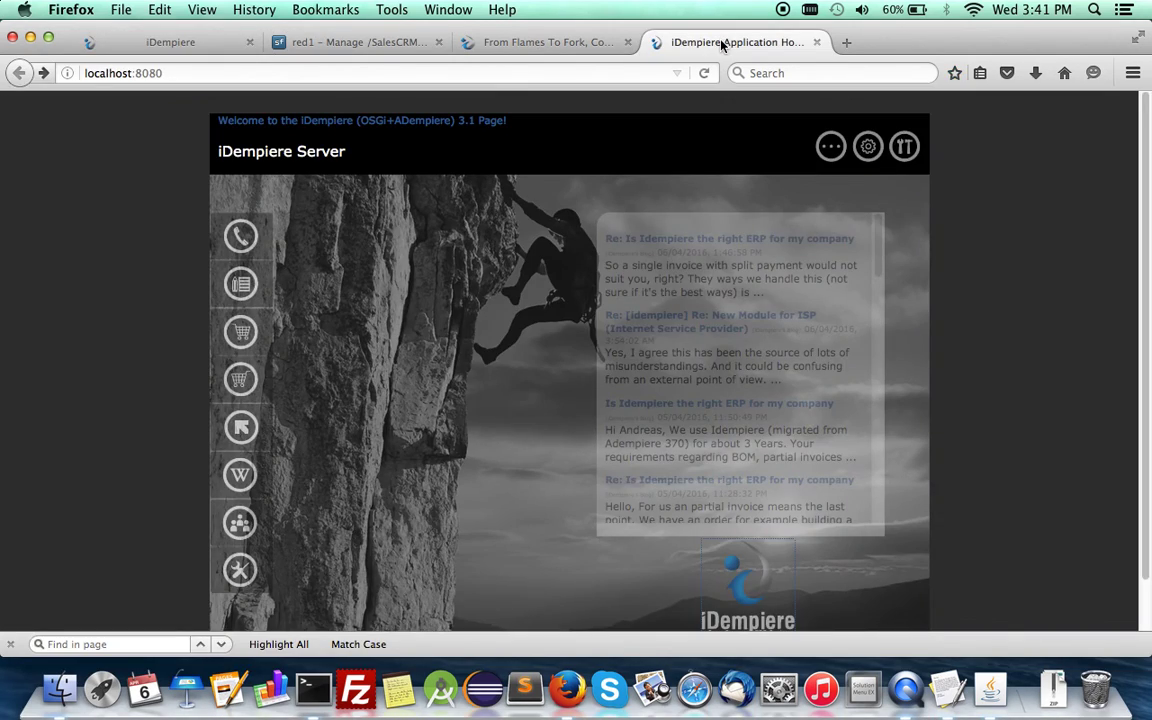
click(249, 42)
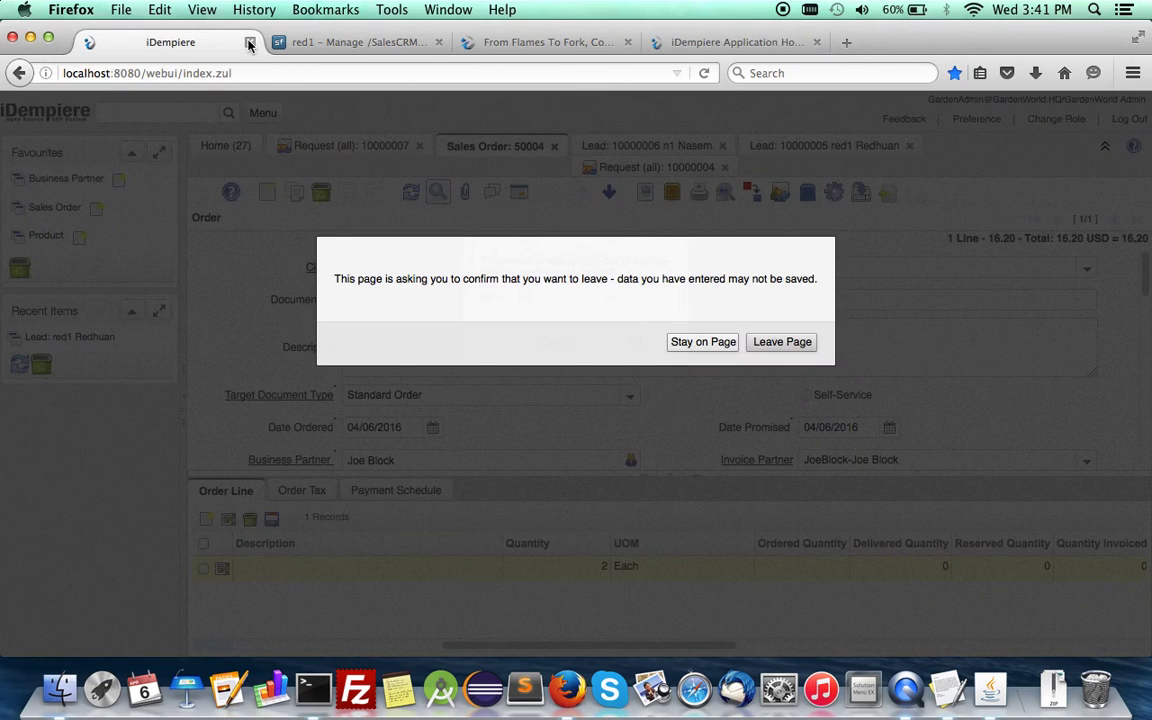
click(782, 342)
click(512, 38)
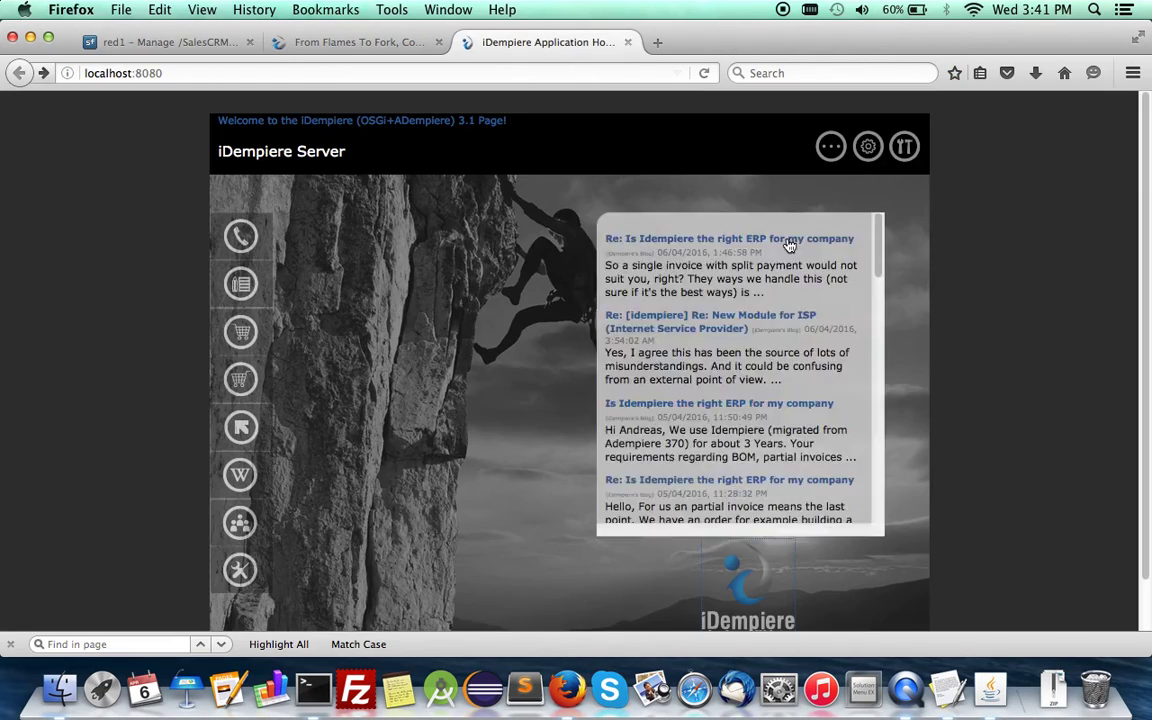
click(868, 148)
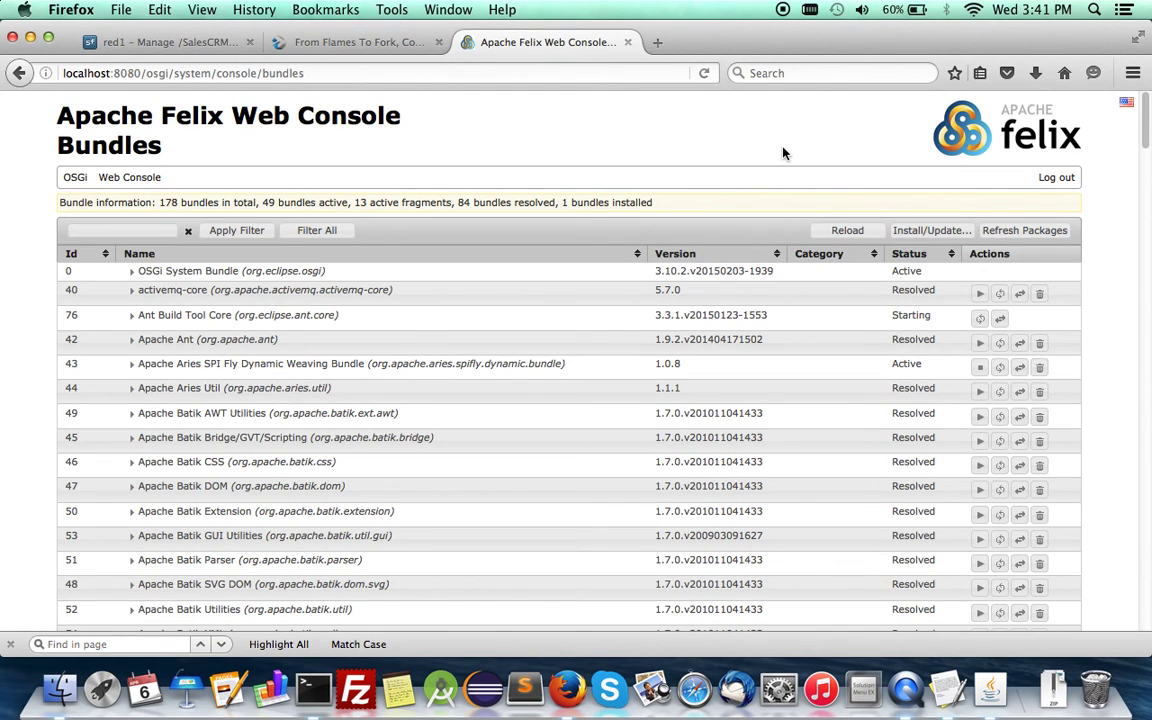
Step: Search the bundles for 'sale' to confirm org.crm.sales 3.1.0 is Active, then return to SalesCRM files
key(super+f)
text(sale)
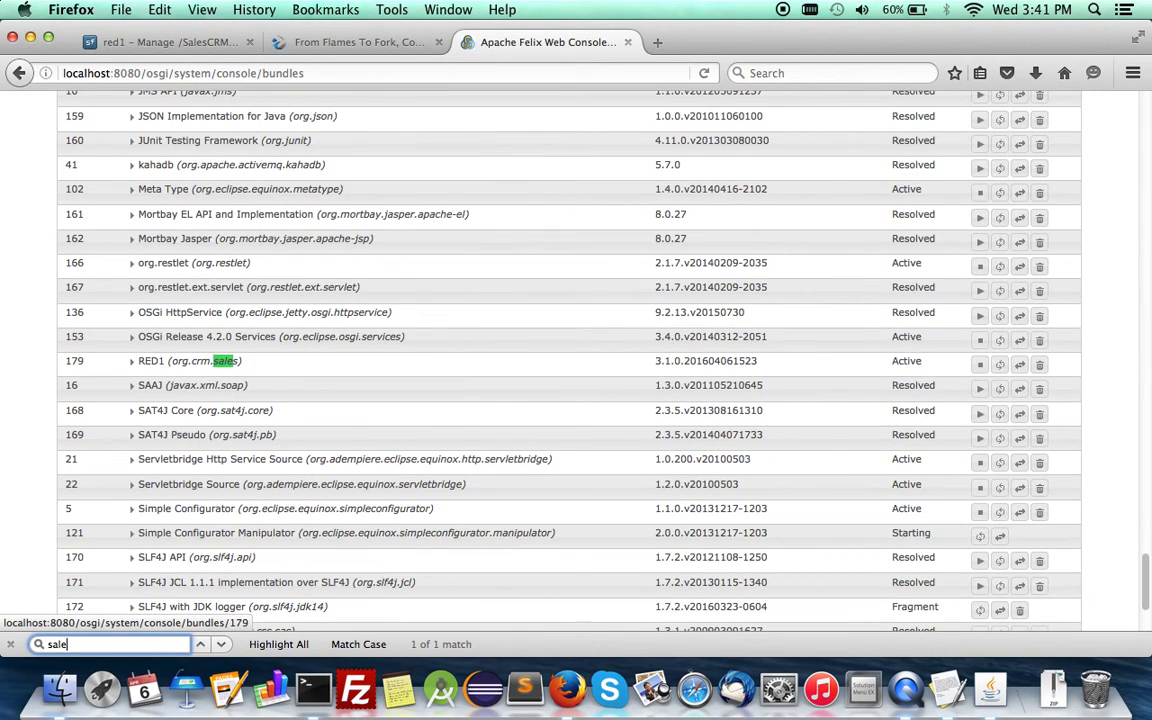
click(849, 371)
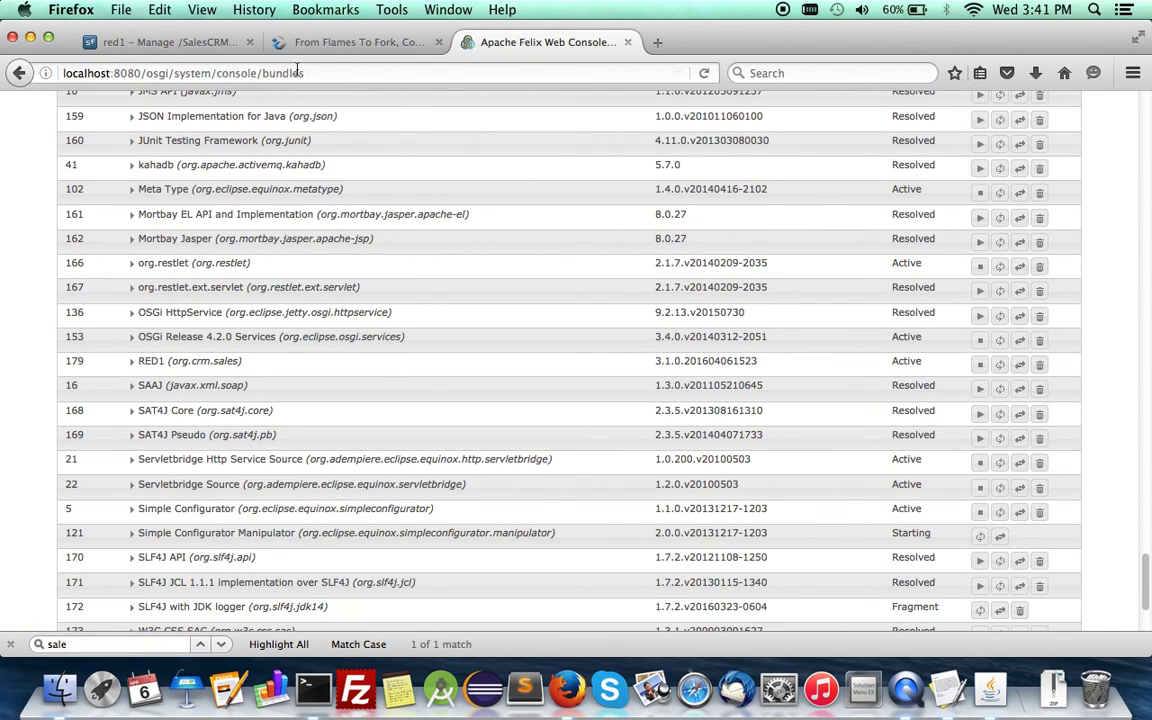
click(154, 39)
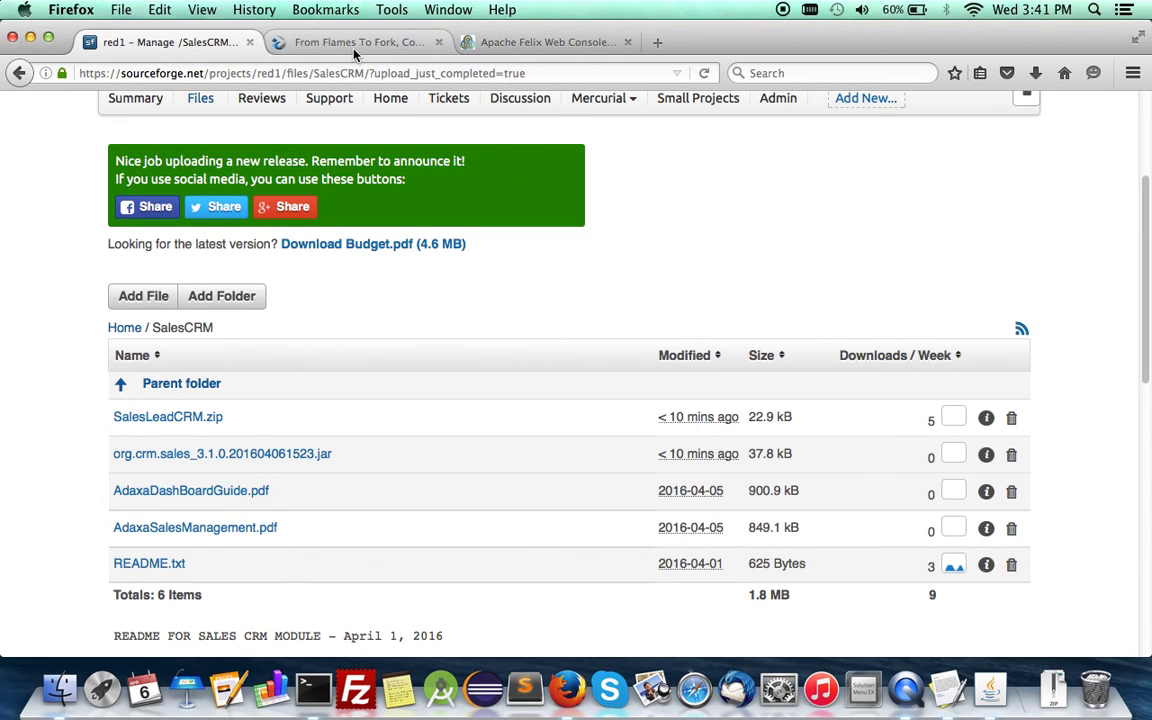
Step: Go back from the Felix console to the server home page and launch the iDempiere web client
click(490, 40)
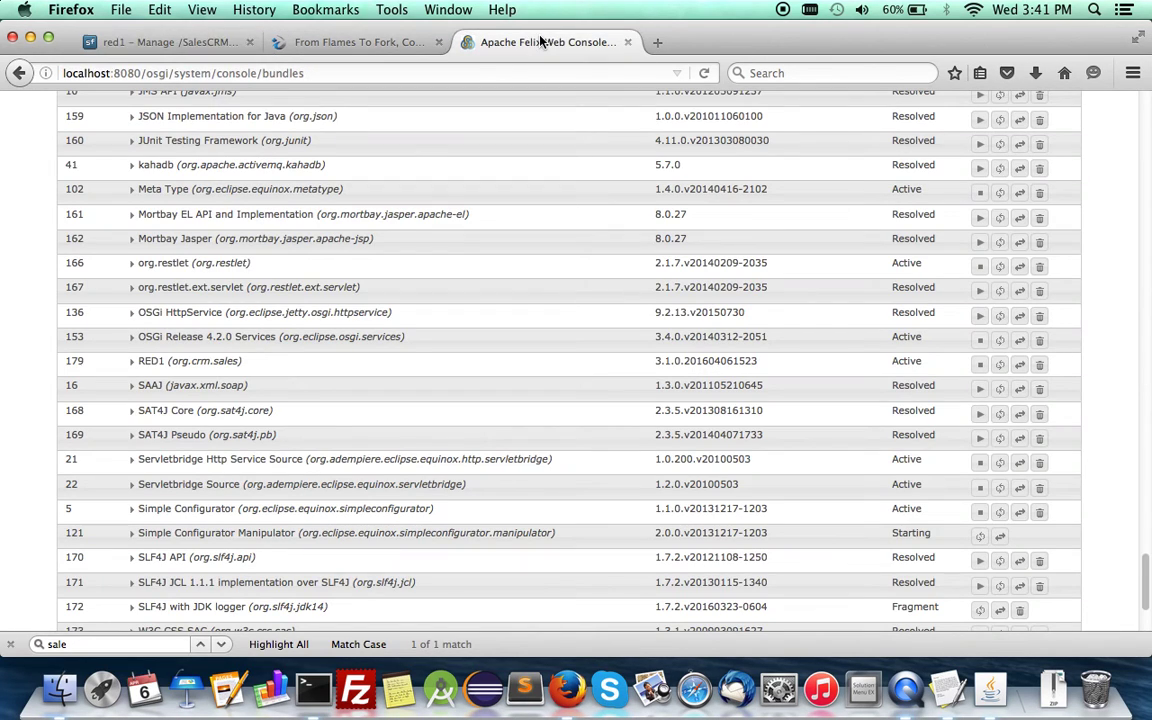
click(18, 74)
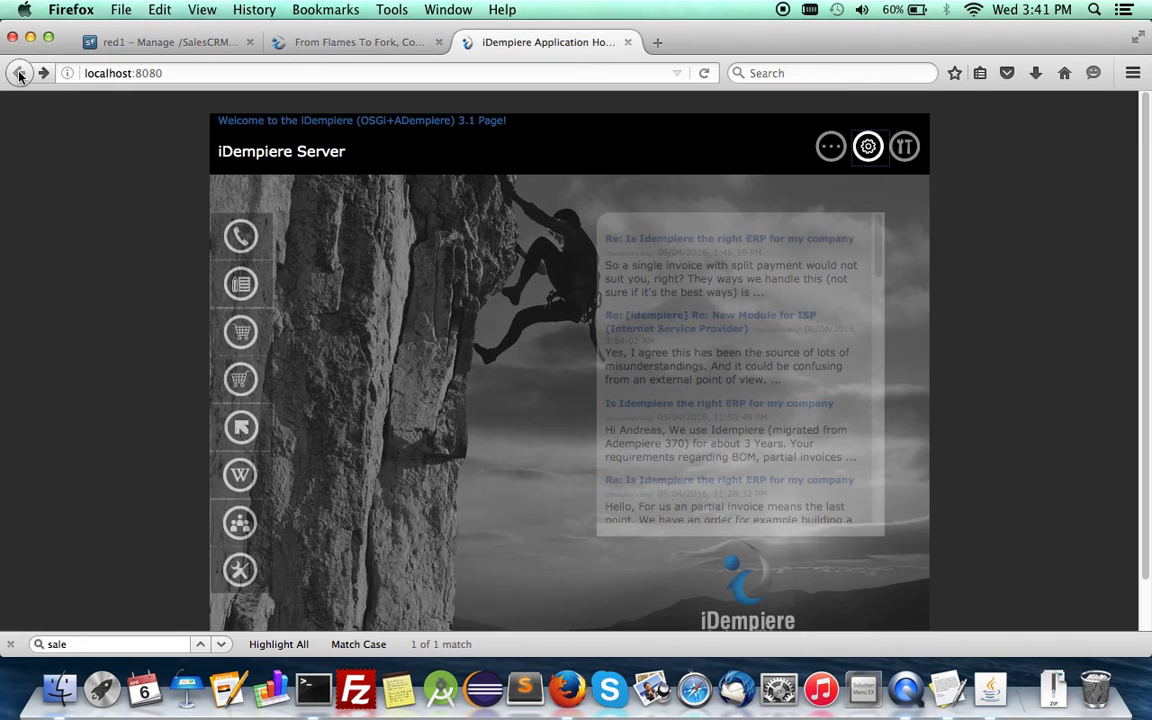
click(757, 600)
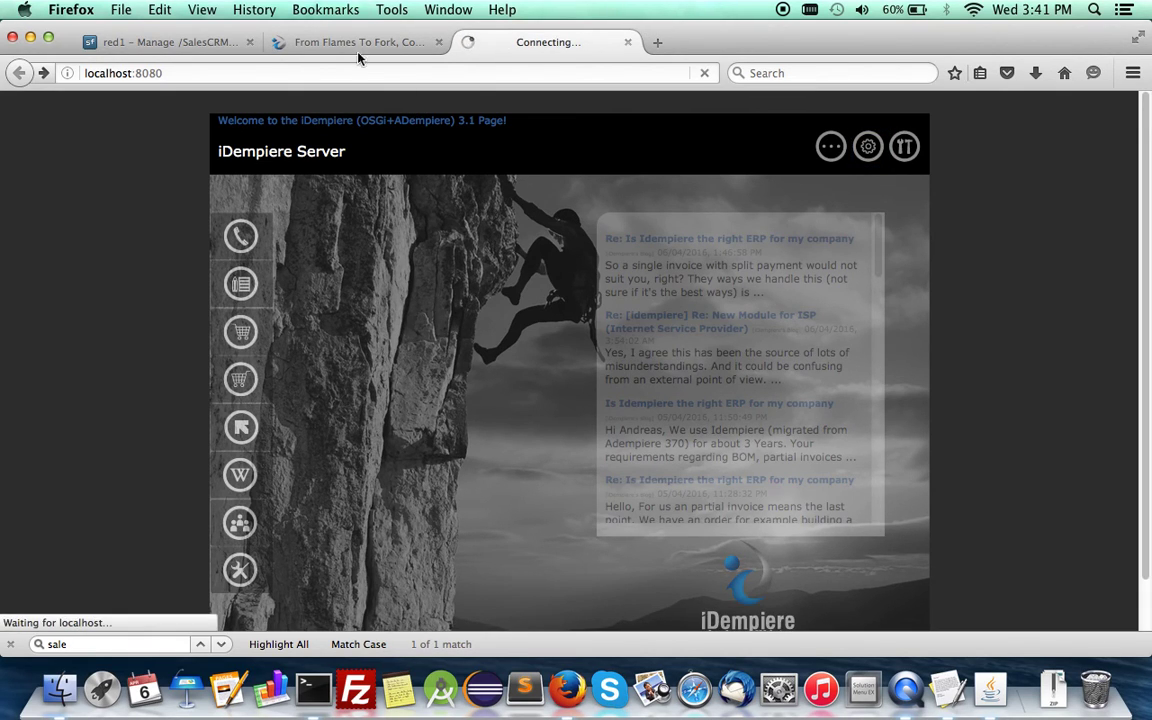
Step: Return to the sales lead forum topic at the Sales Order On The Fly post
click(311, 40)
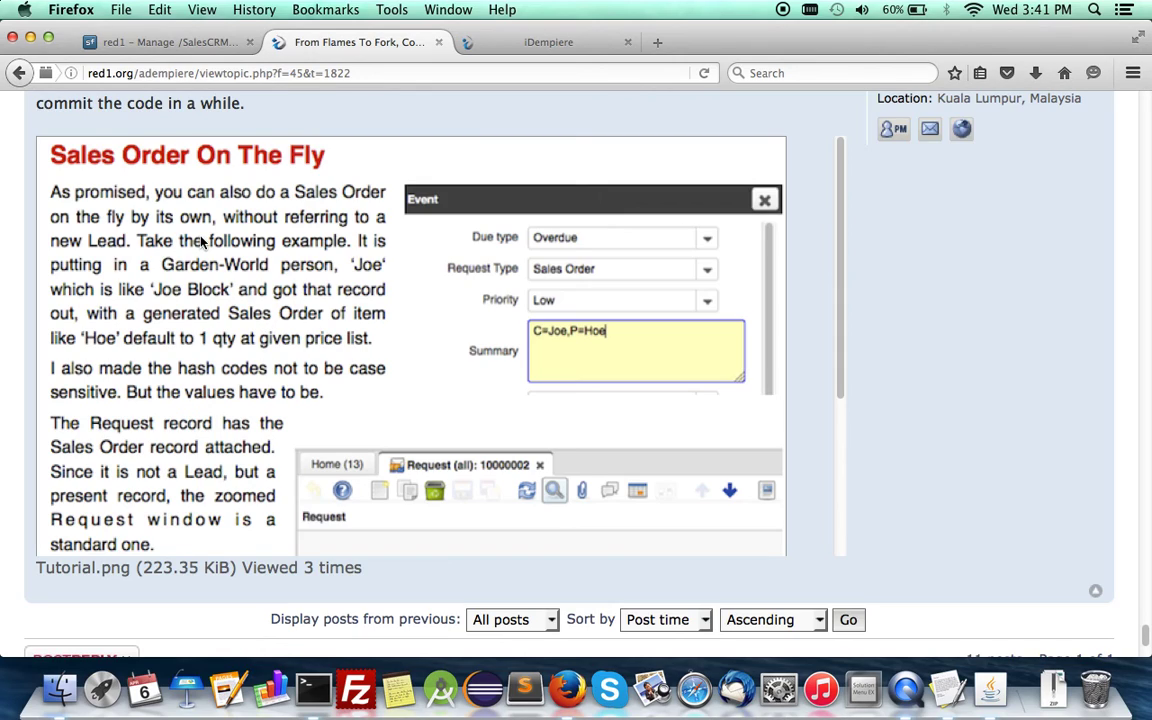
scroll(174, 202, up, 3)
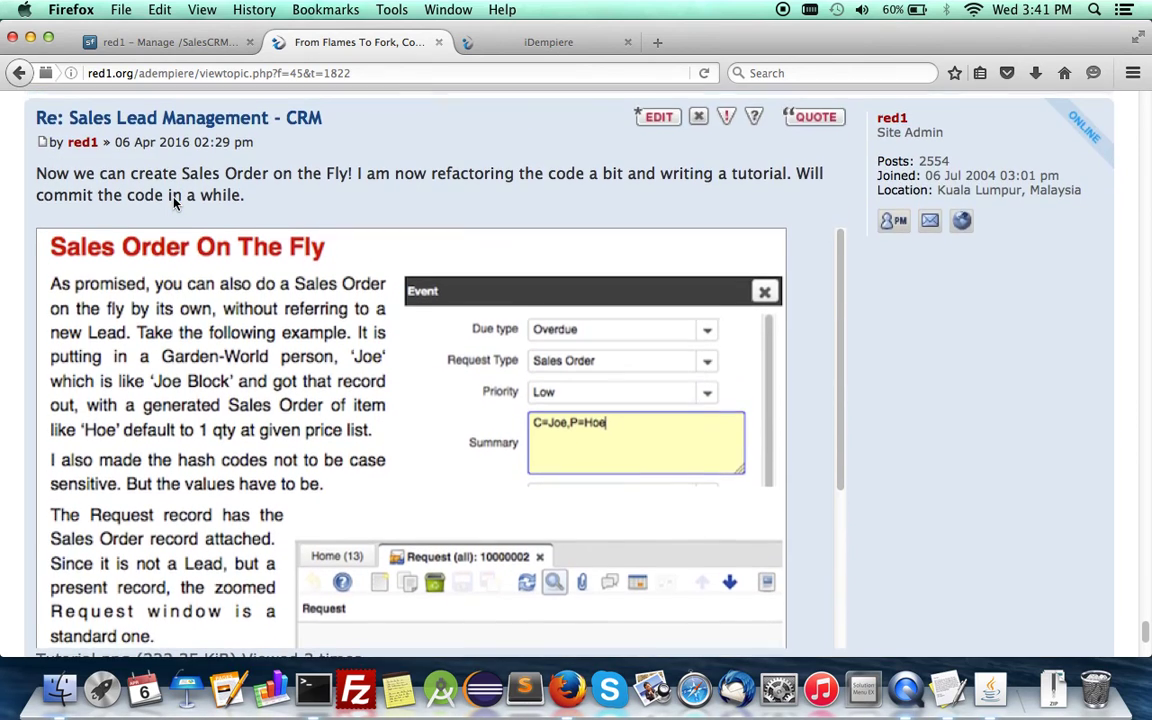
scroll(174, 202, down, 1)
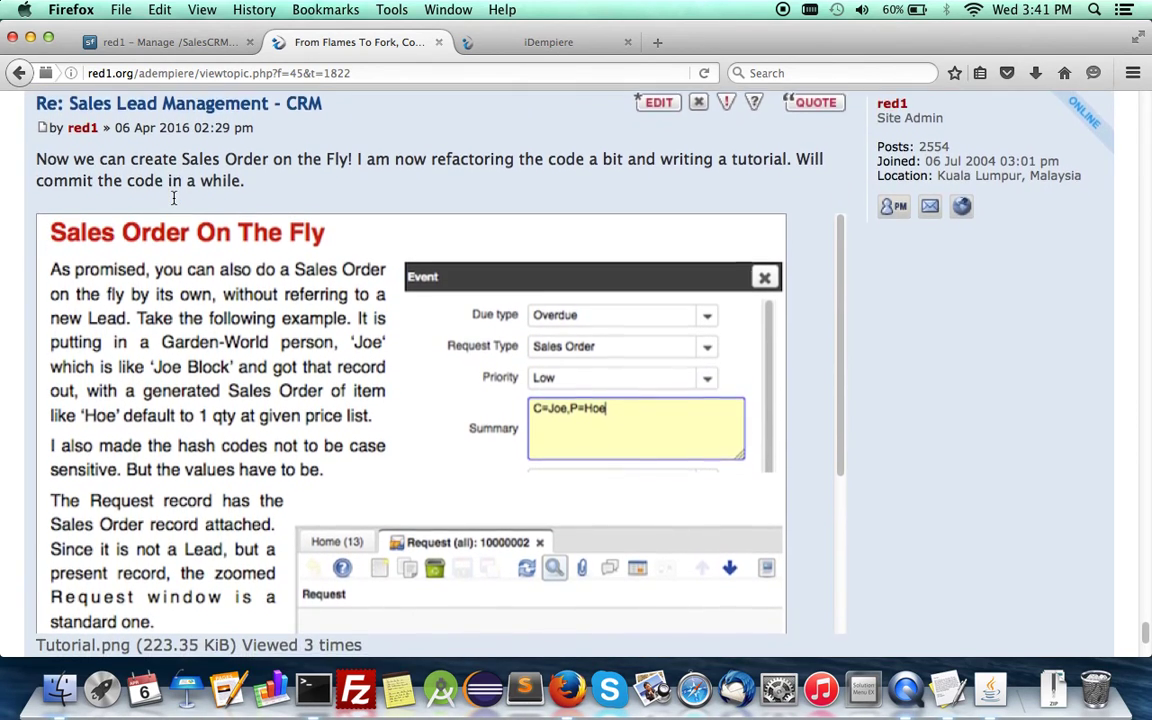
scroll(174, 200, down, 2)
scroll(363, 308, up, 1)
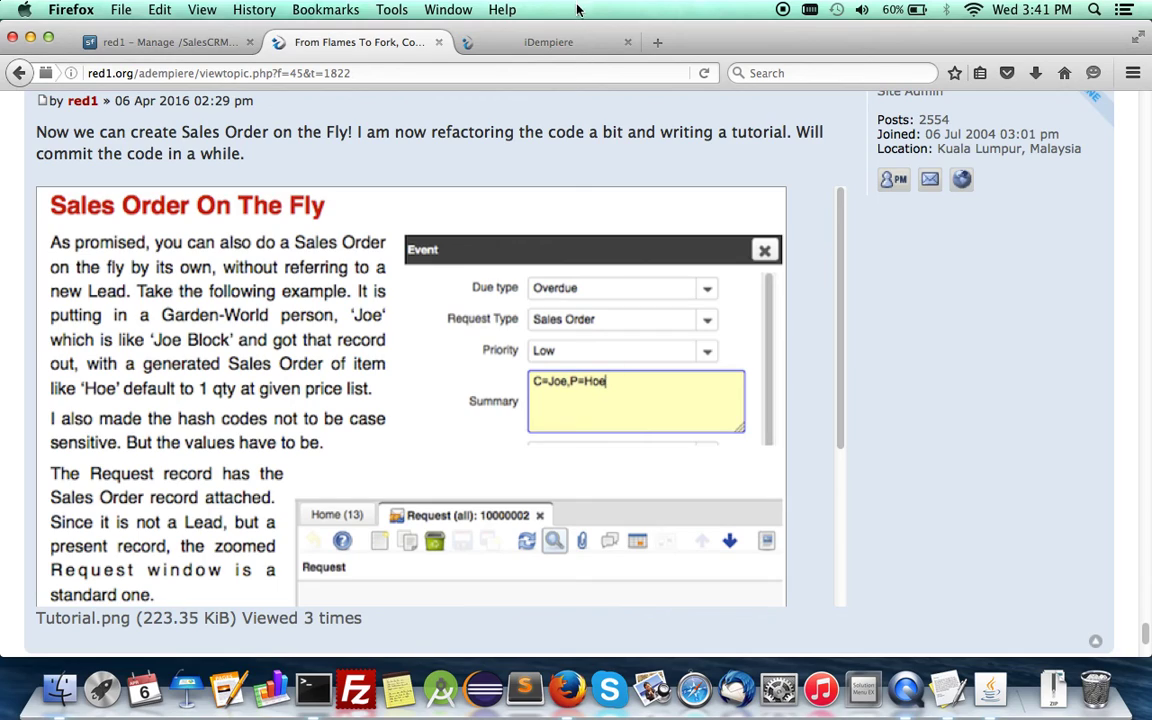
Step: Log in to iDempiere as the GardenWorld admin user with Remember Me ticked
click(548, 44)
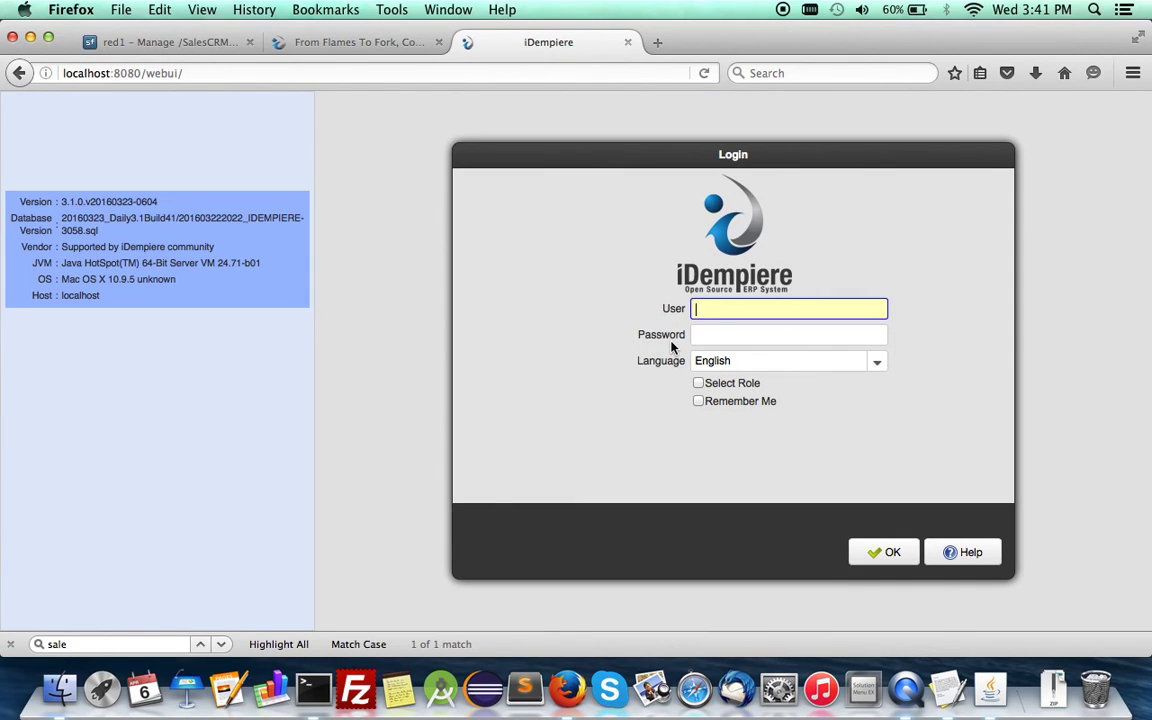
text(GardenAdmin)
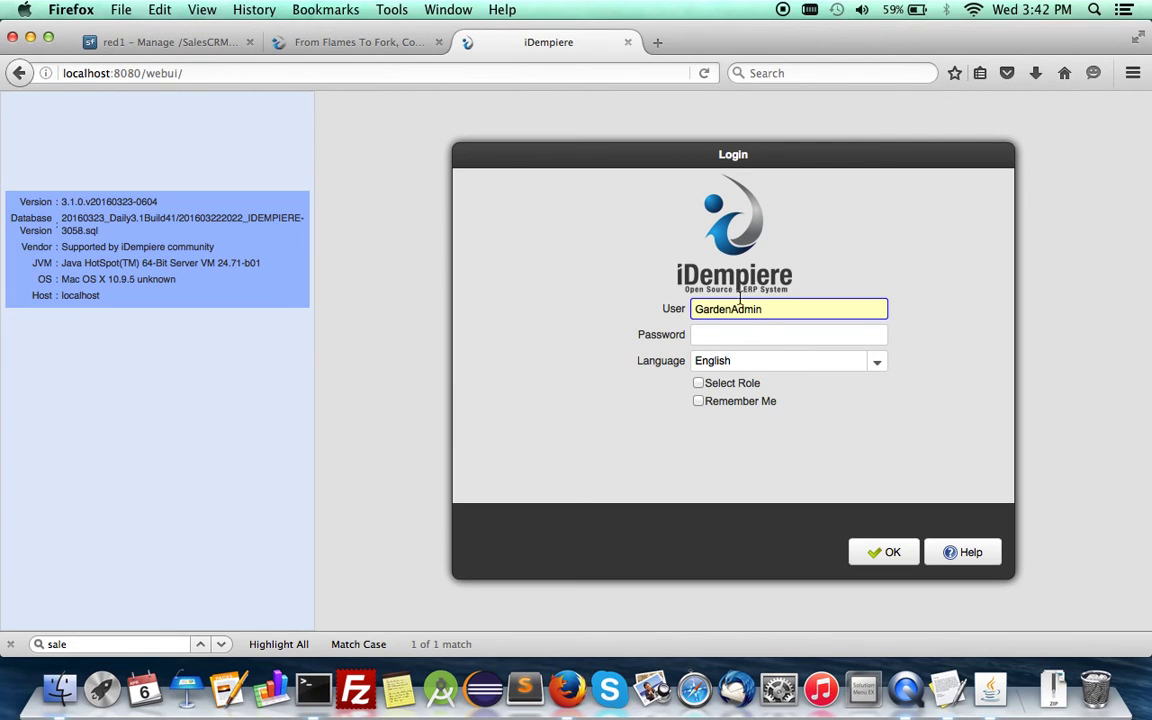
double_click(741, 310)
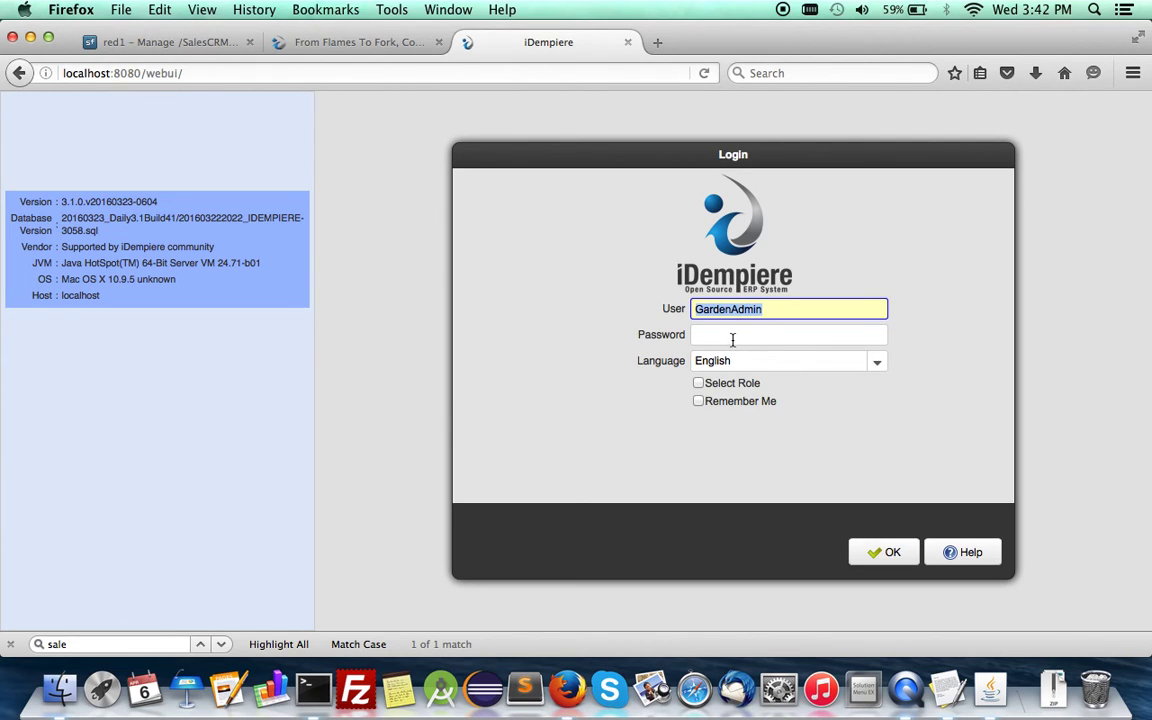
click(733, 335)
text(GardenAdmin)
click(740, 401)
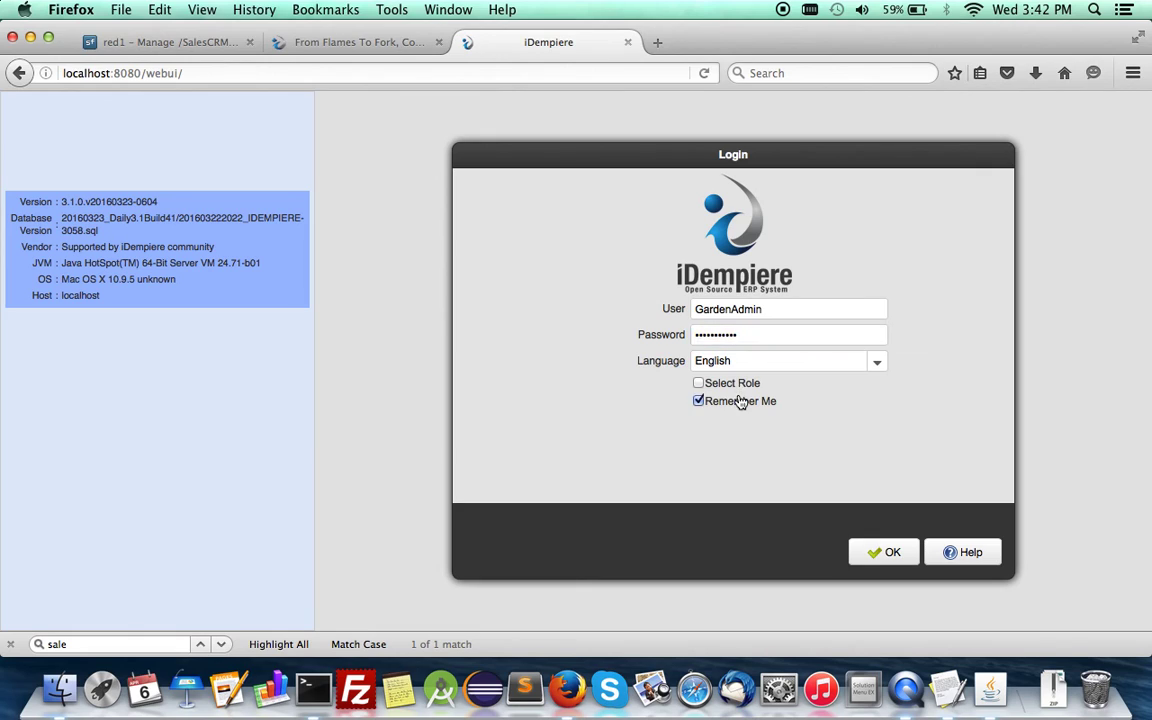
click(870, 550)
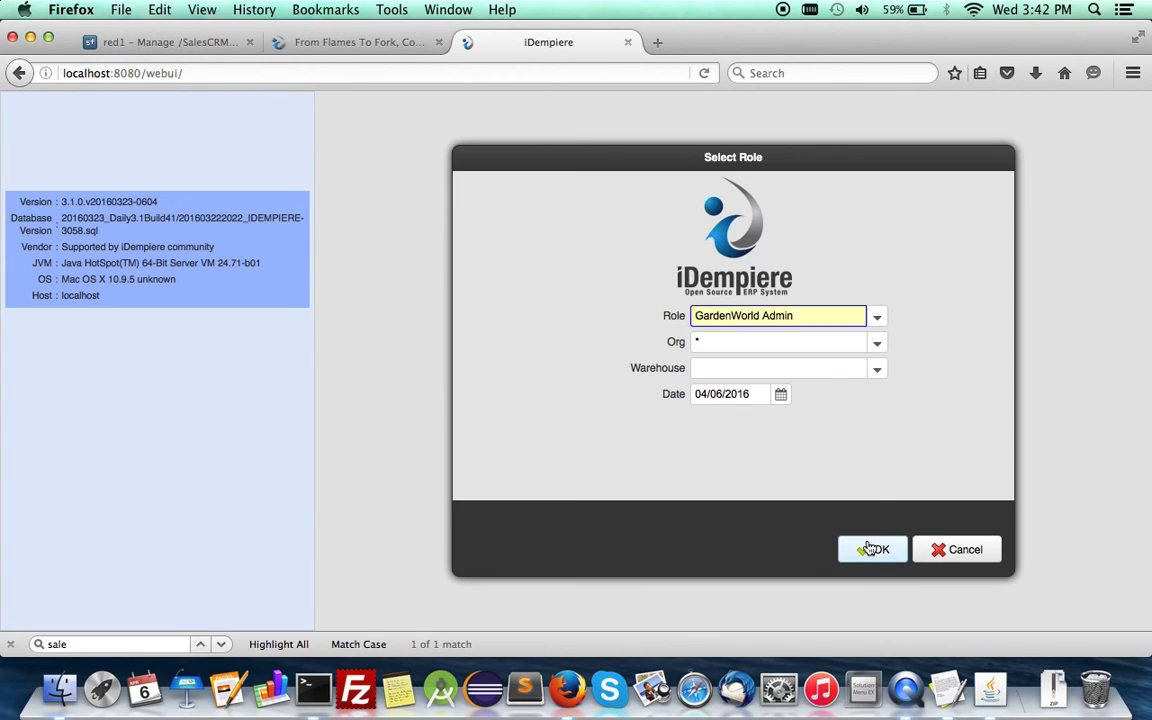
Step: Choose the HQ organisation to enter the client, glancing at the SalesLead.txt notes
click(877, 342)
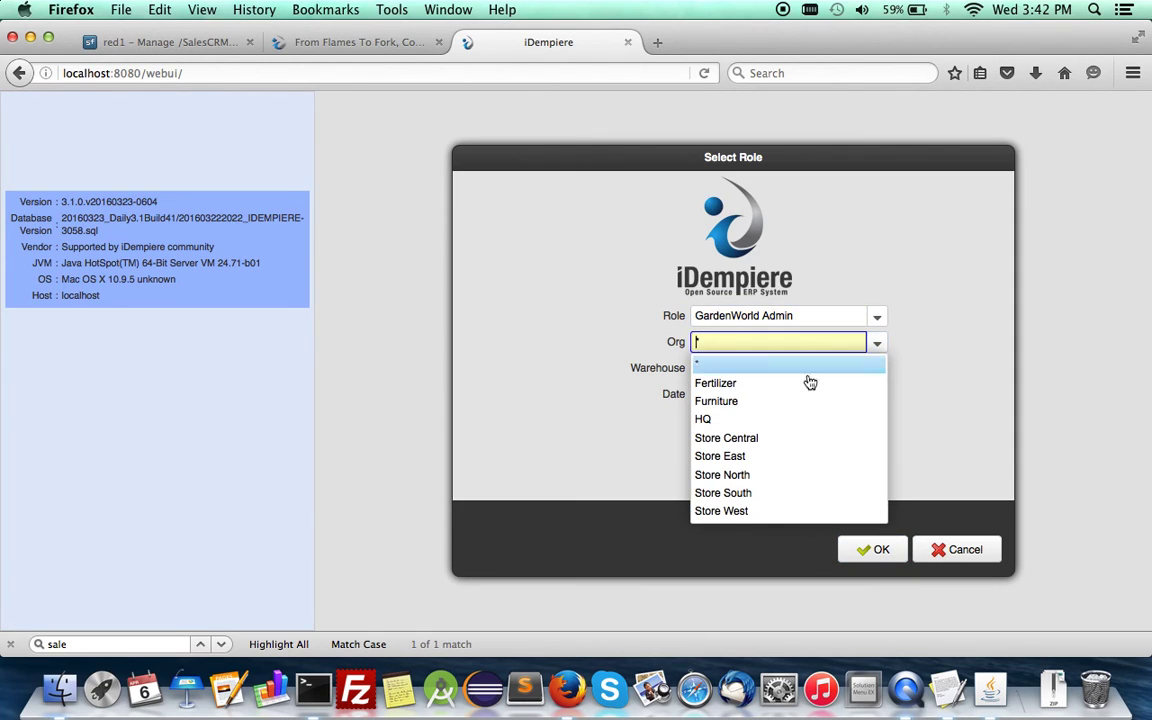
click(738, 424)
click(851, 549)
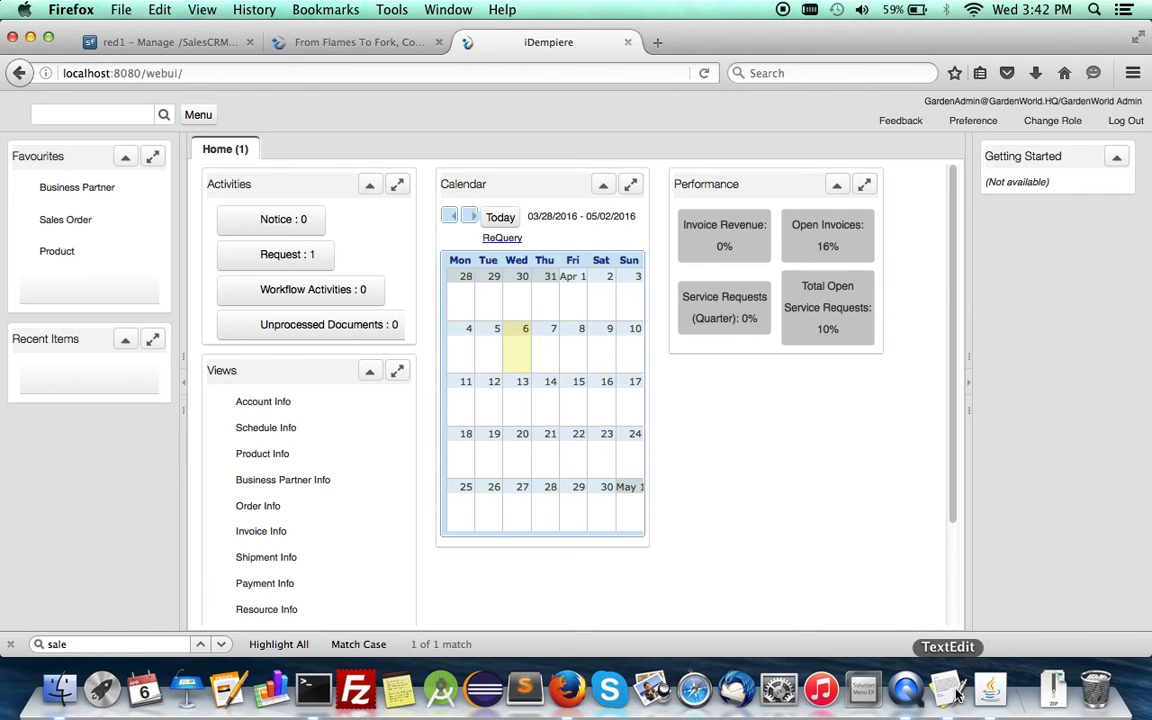
click(948, 690)
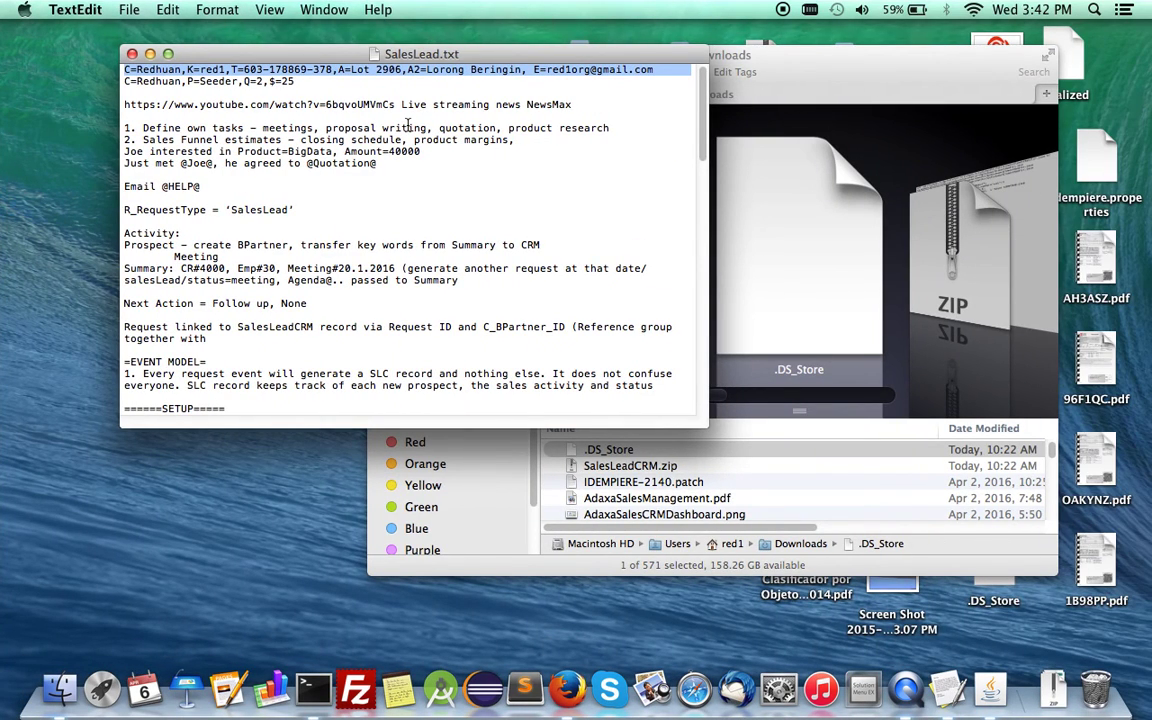
key(super+Tab)
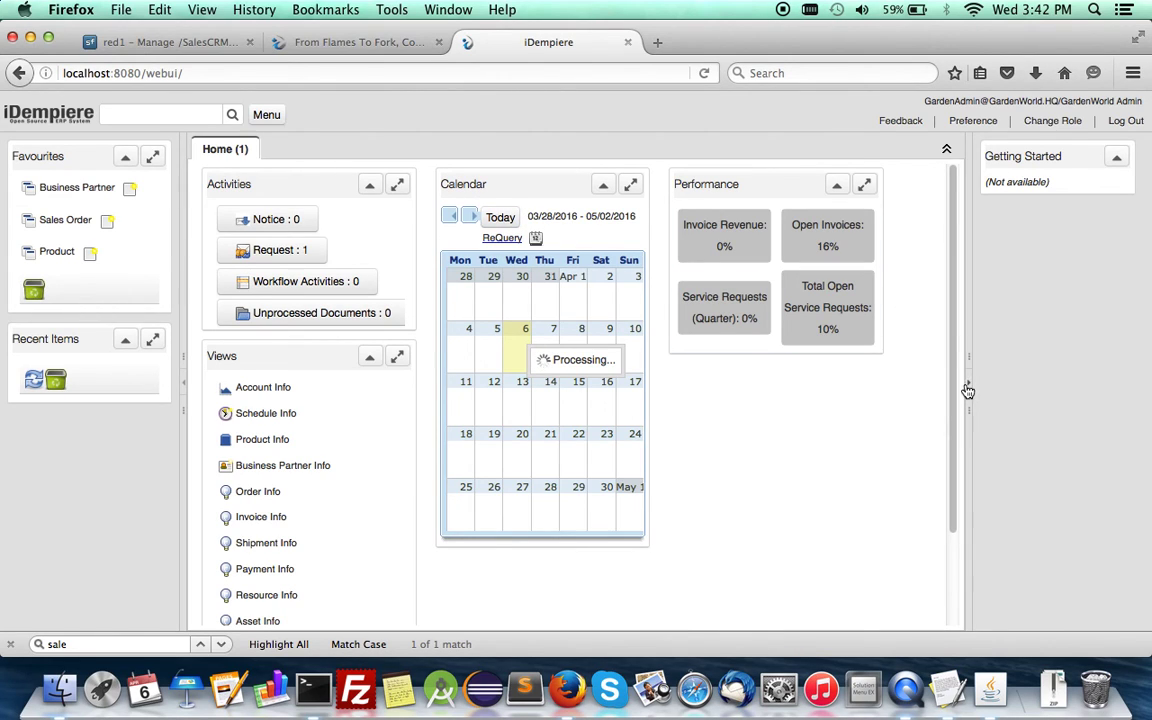
Step: Create an April 4 calendar event with the lead's pasted contact details as its summary
click(968, 388)
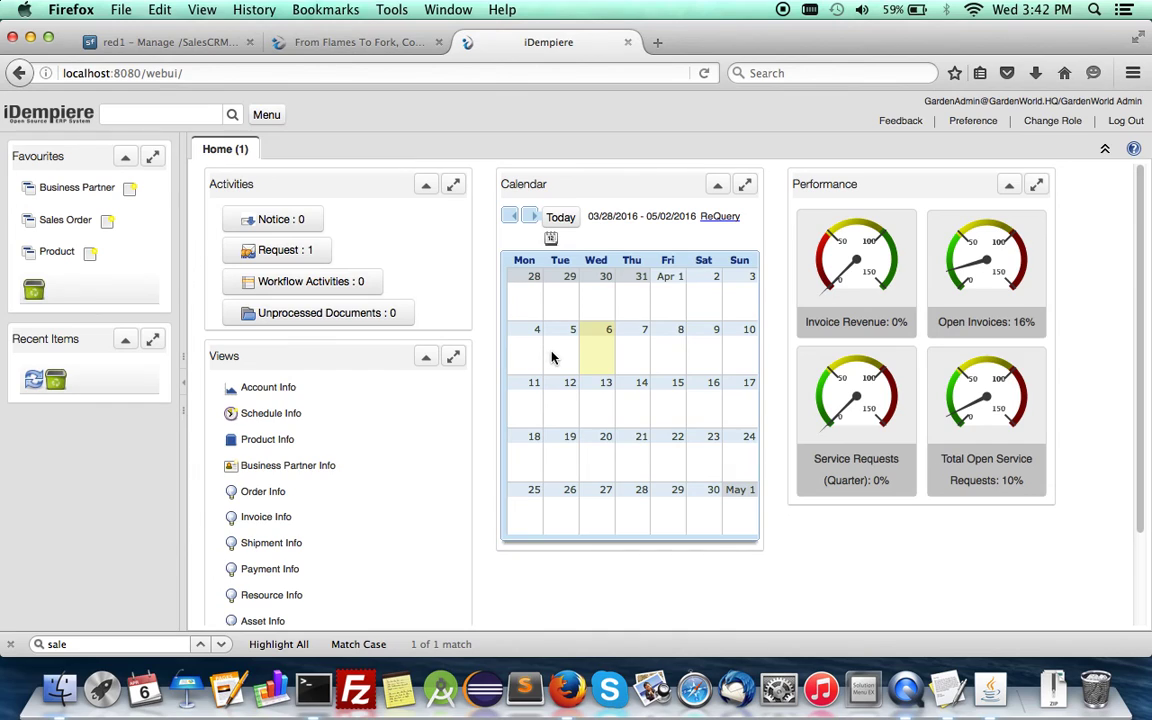
click(522, 355)
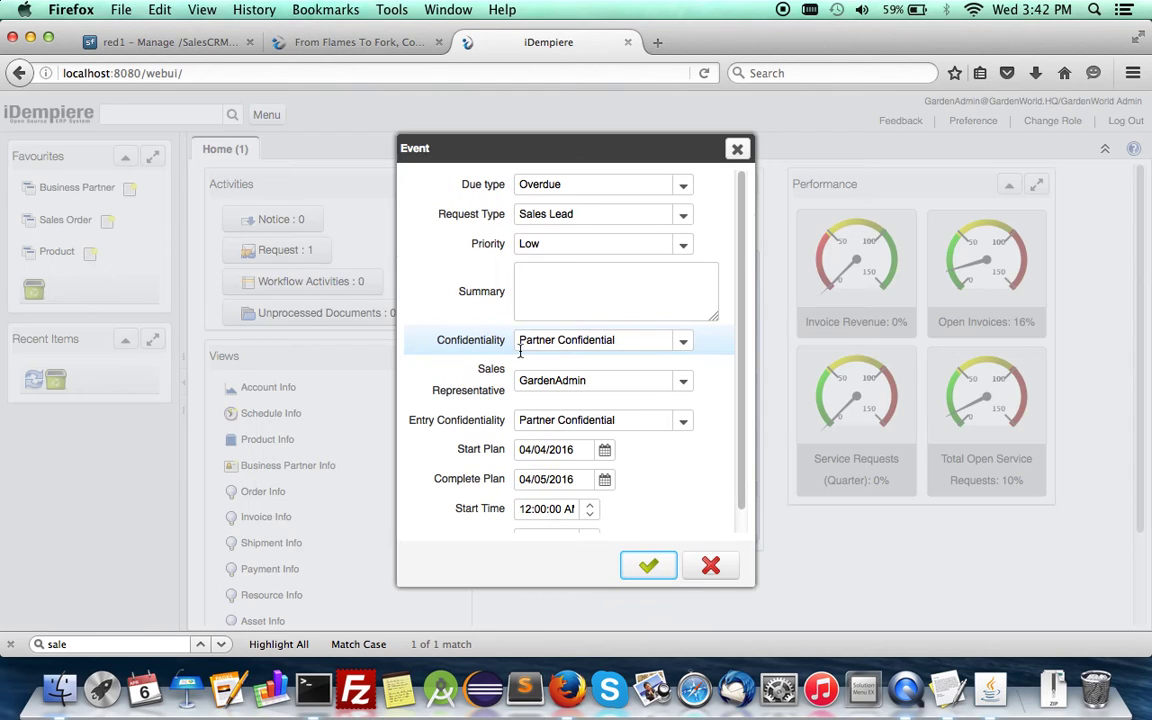
click(581, 283)
key(super+v)
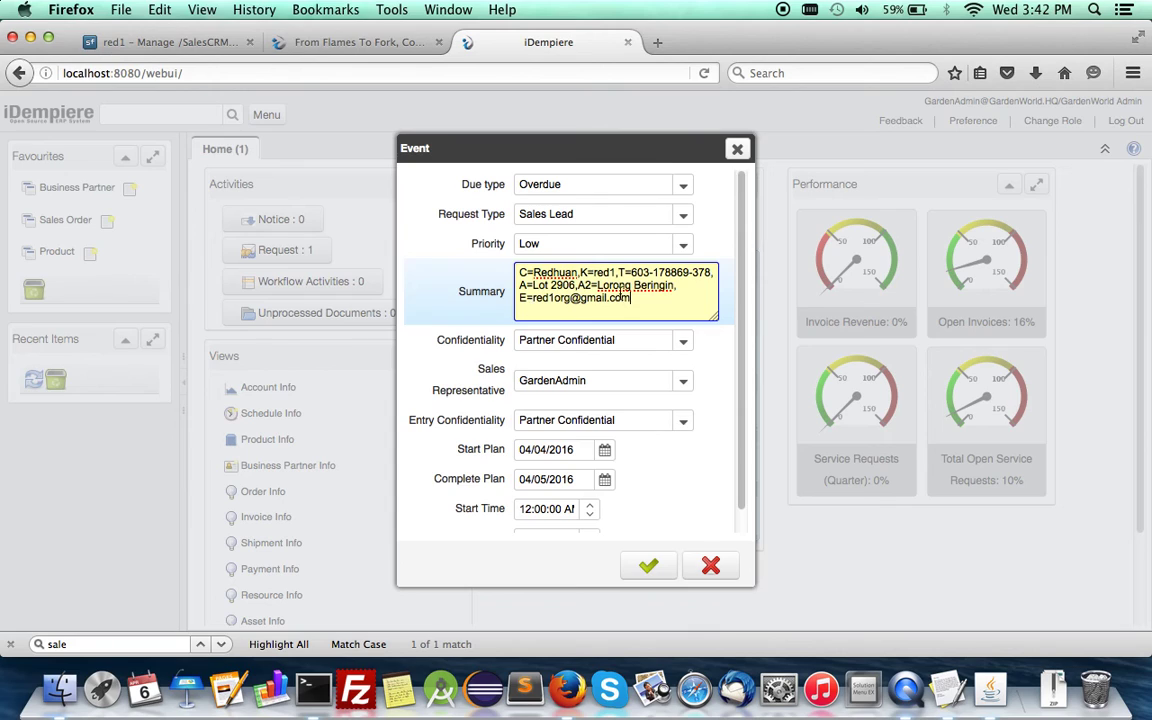
click(652, 567)
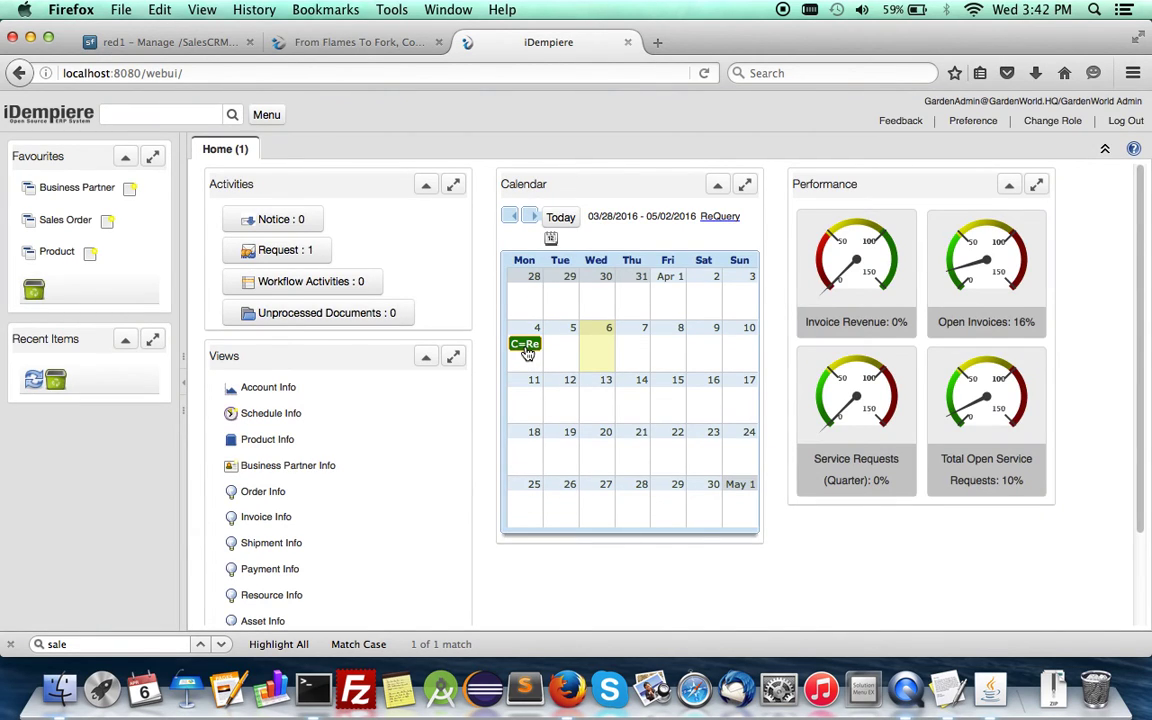
click(525, 345)
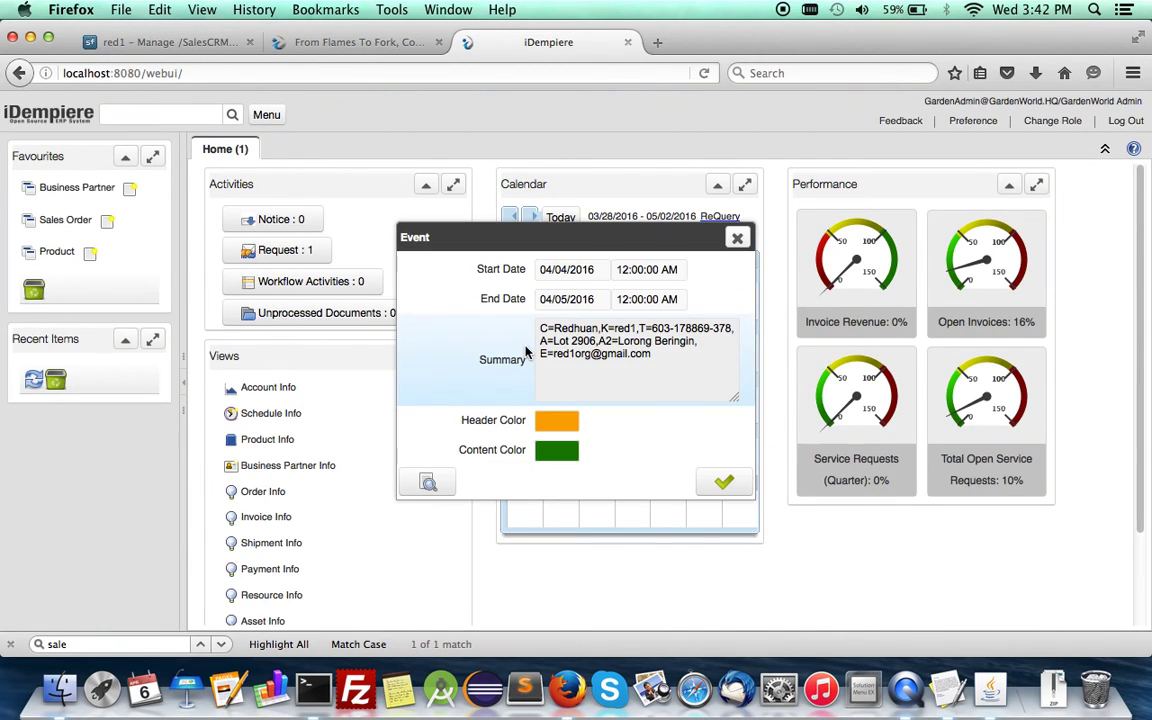
Step: Zoom from the April 4 event to its request and owning lead, opening then cancelling Convert Lead
click(428, 484)
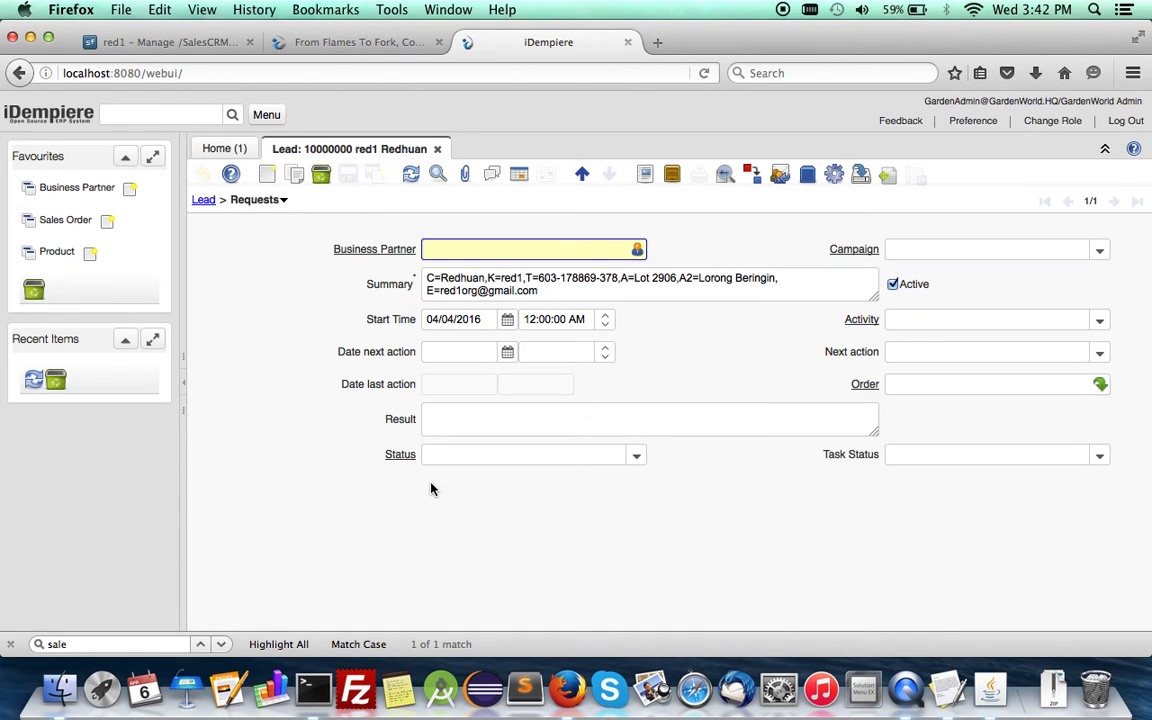
click(205, 201)
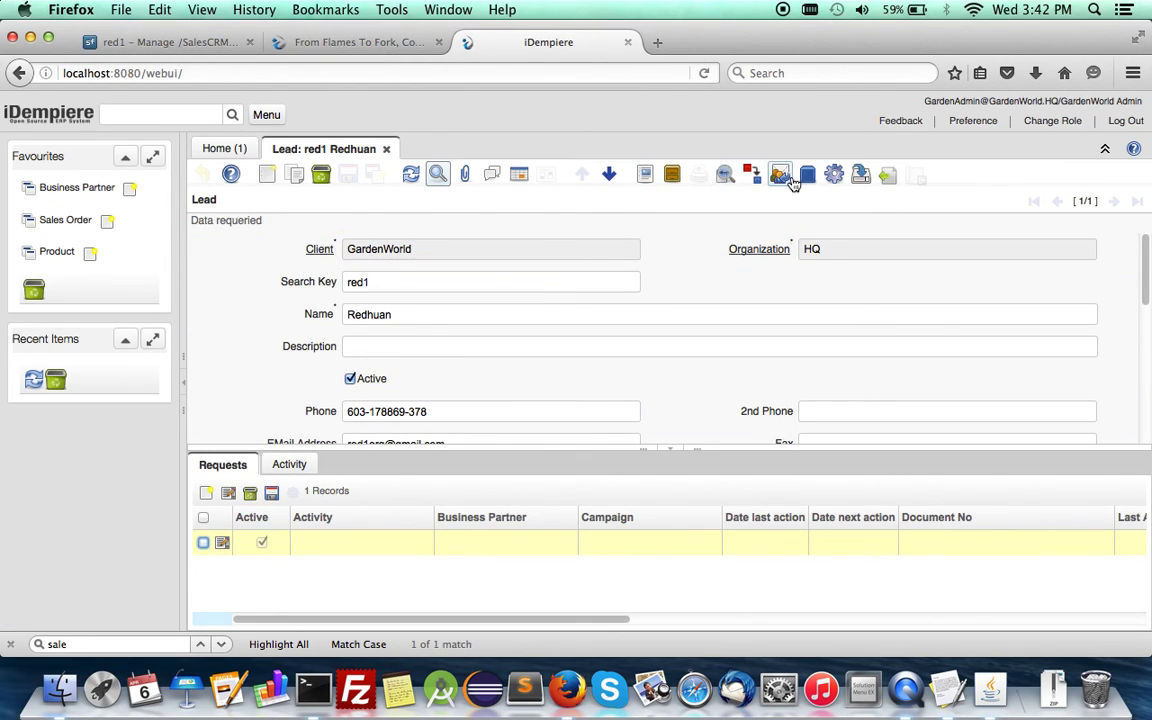
click(834, 176)
click(860, 213)
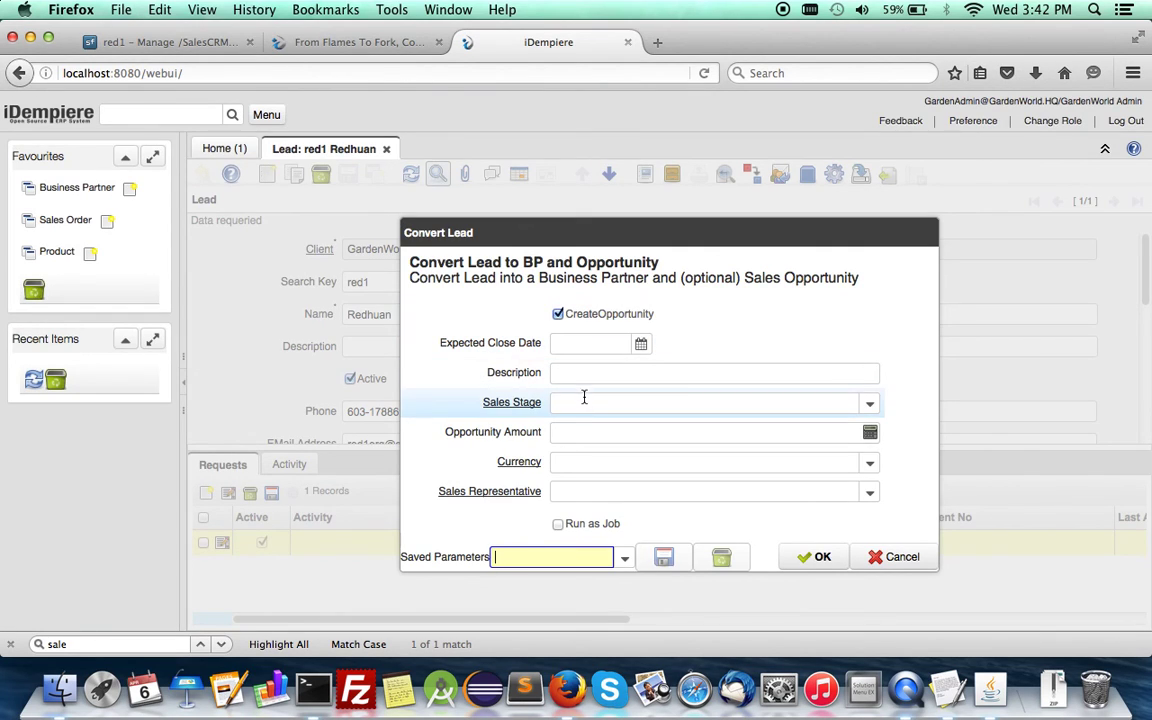
click(876, 563)
Step: Show the lead's Activity tab, which lists no records yet
scroll(465, 392, down, 2)
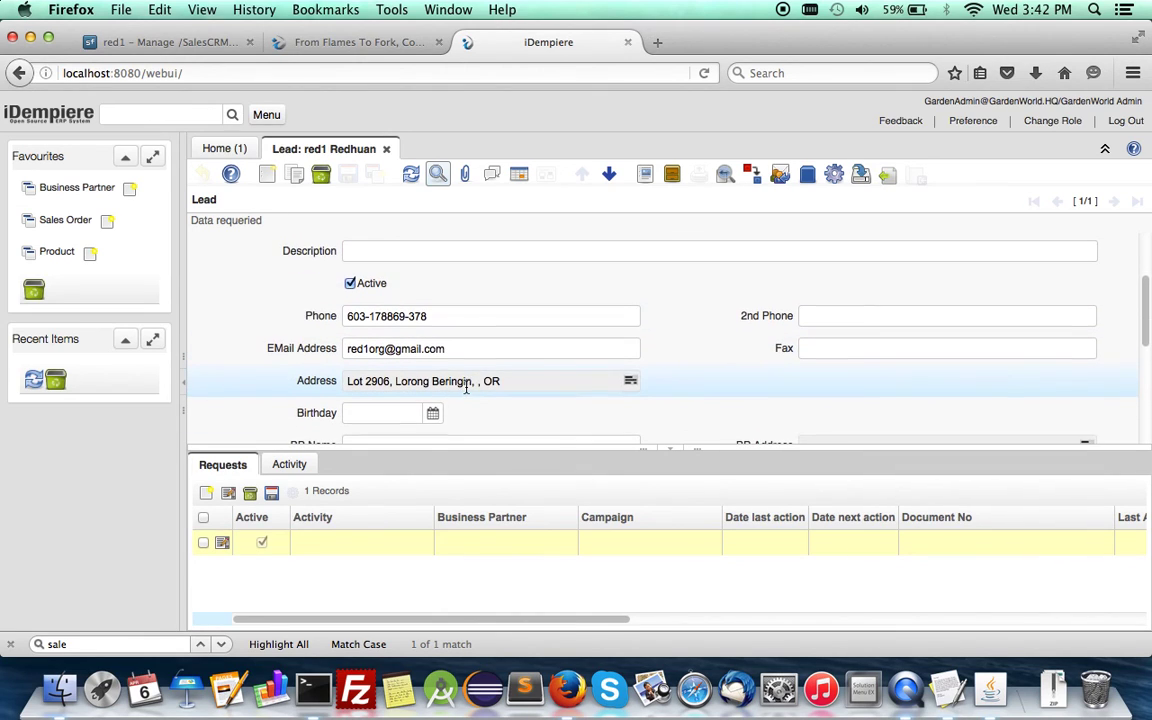
scroll(465, 388, up, 1)
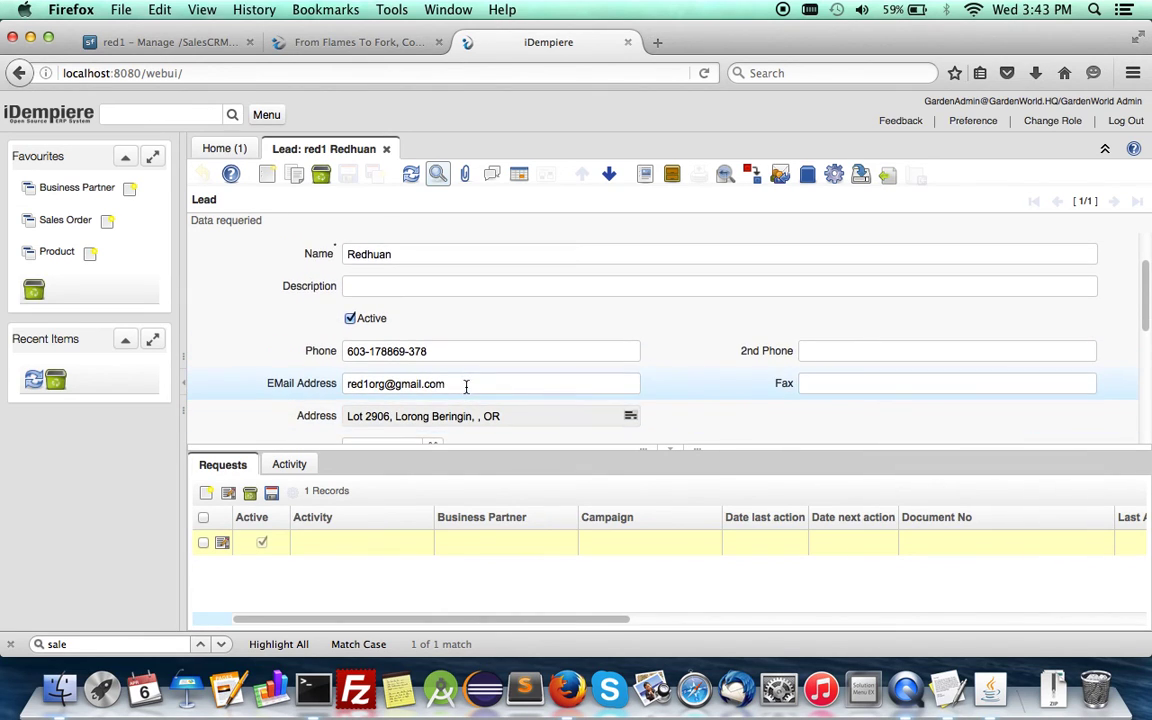
click(286, 466)
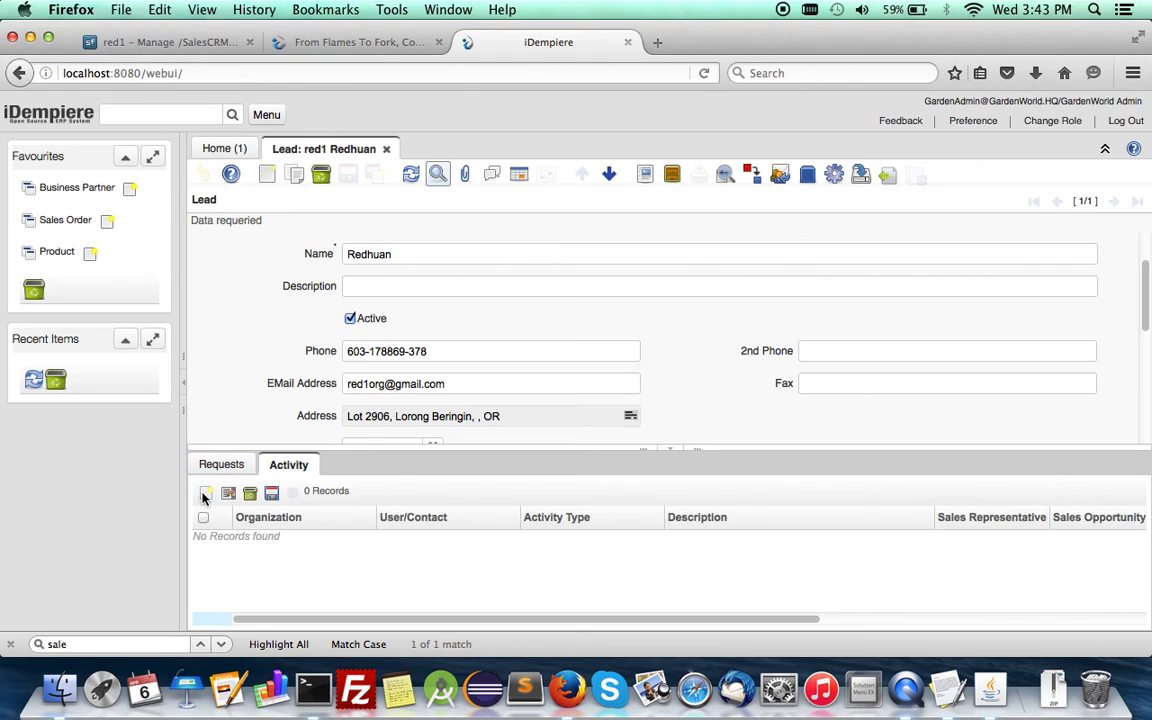
Step: Start a new Meeting activity for the lead described 'discuss more..'
key(alt+n)
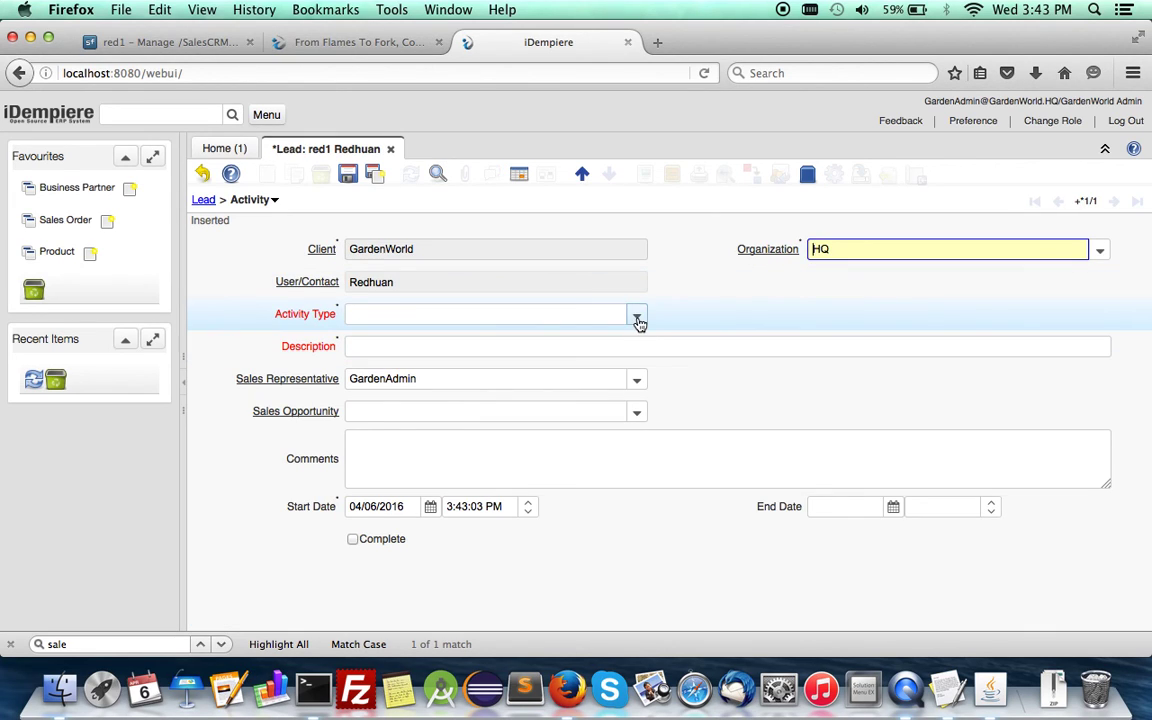
click(637, 315)
click(455, 357)
click(442, 346)
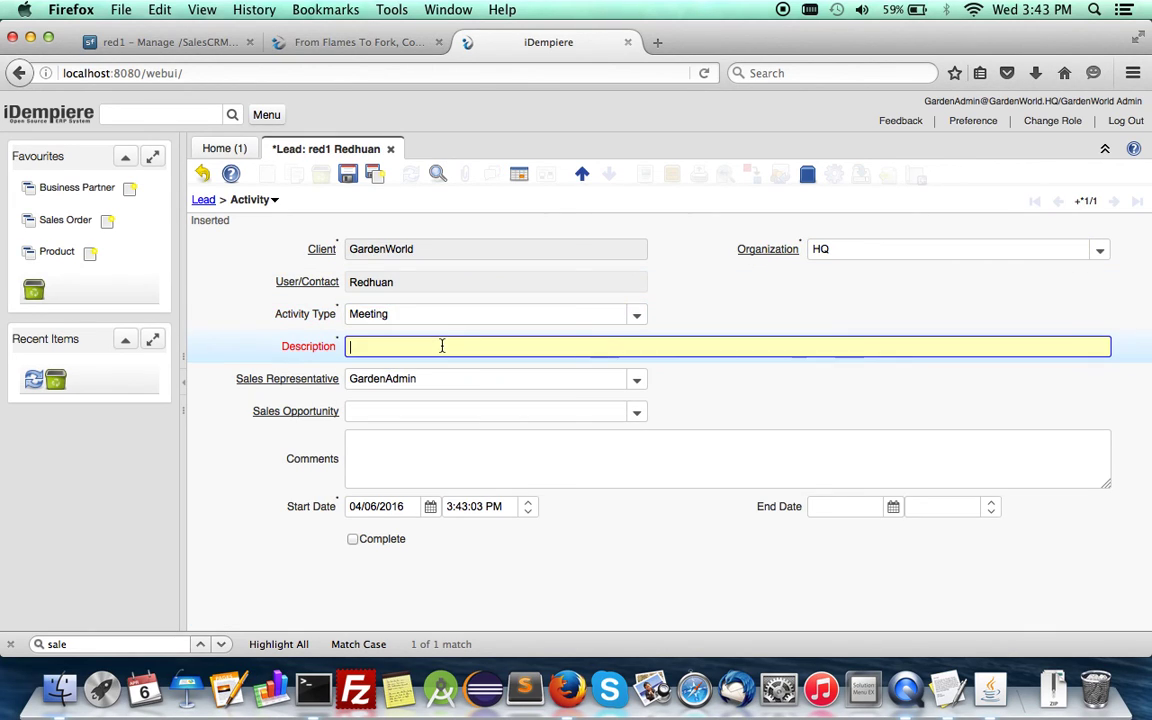
text(discuss more..)
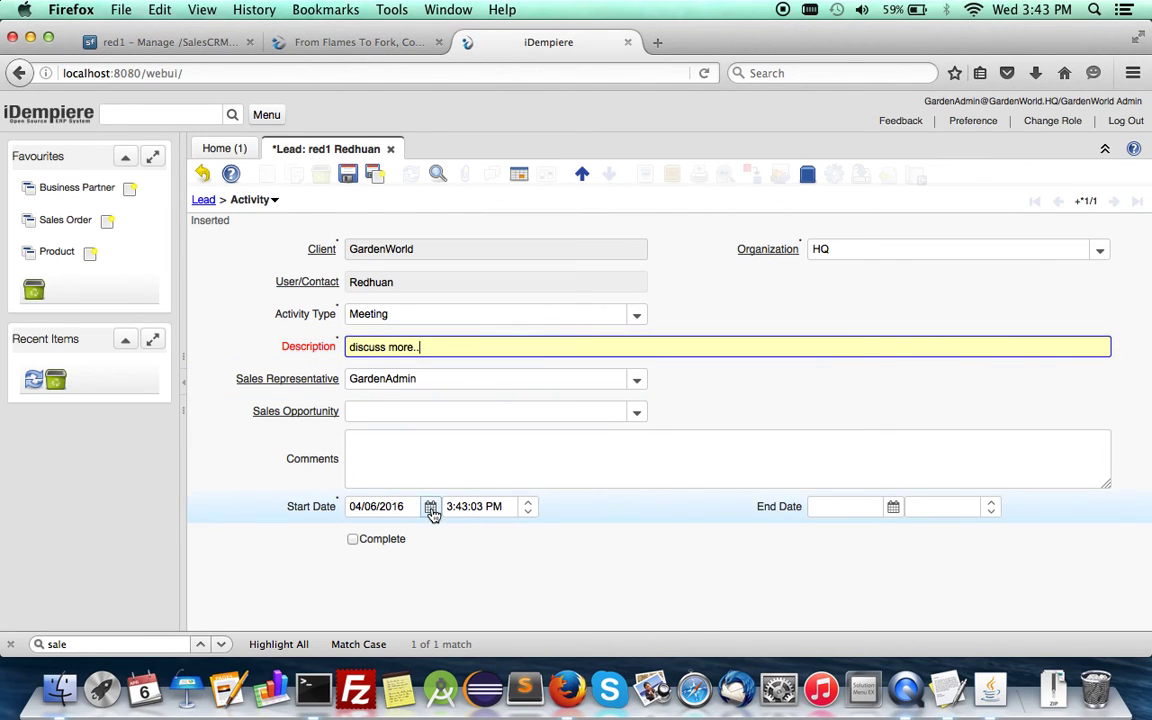
Step: Set start and end dates to 04/05/2016 with a 5:00 PM end time and save
click(431, 507)
click(522, 553)
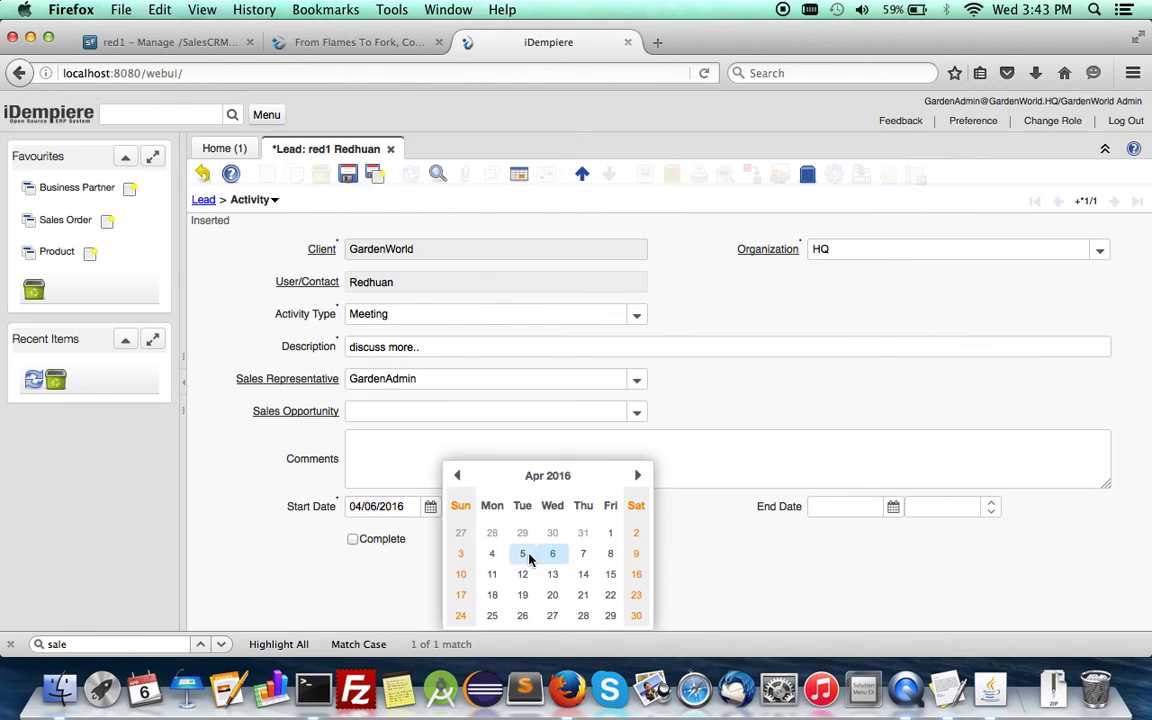
click(893, 507)
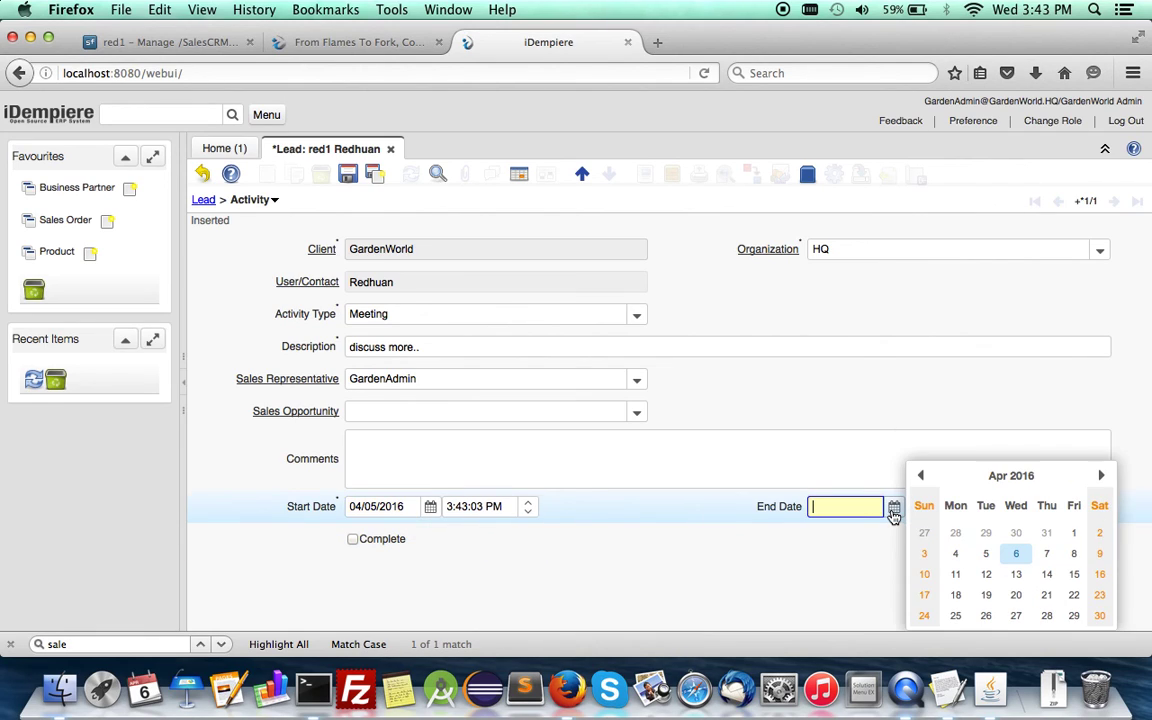
click(986, 556)
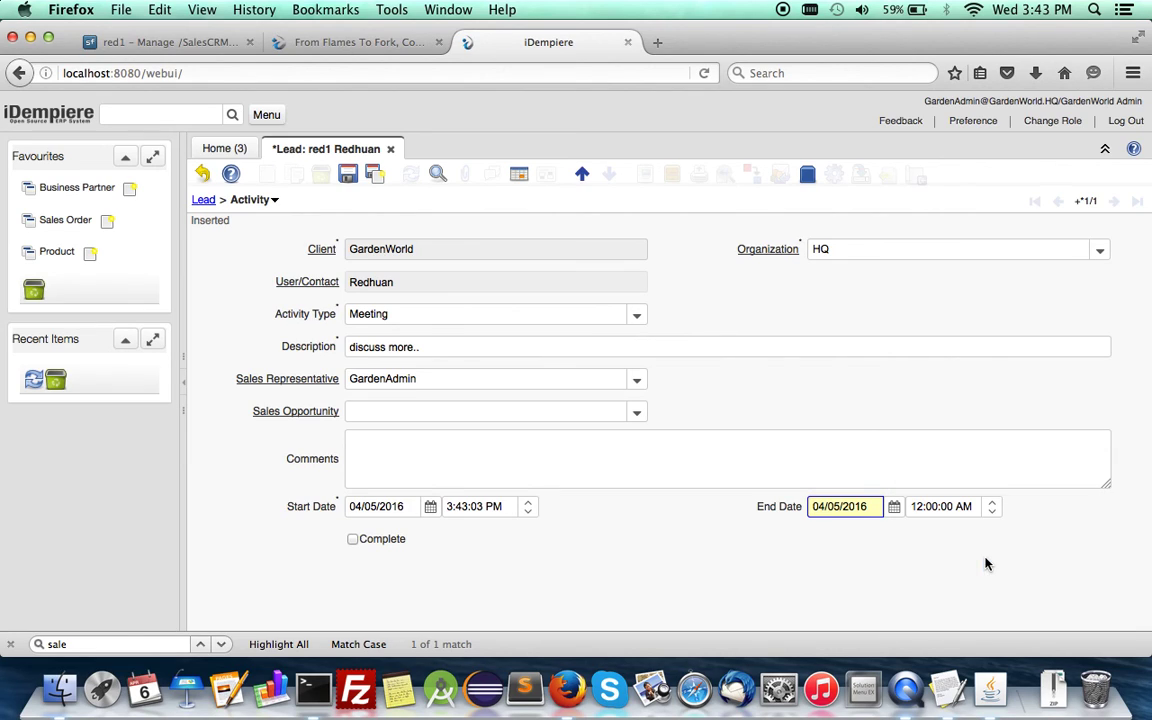
click(920, 507)
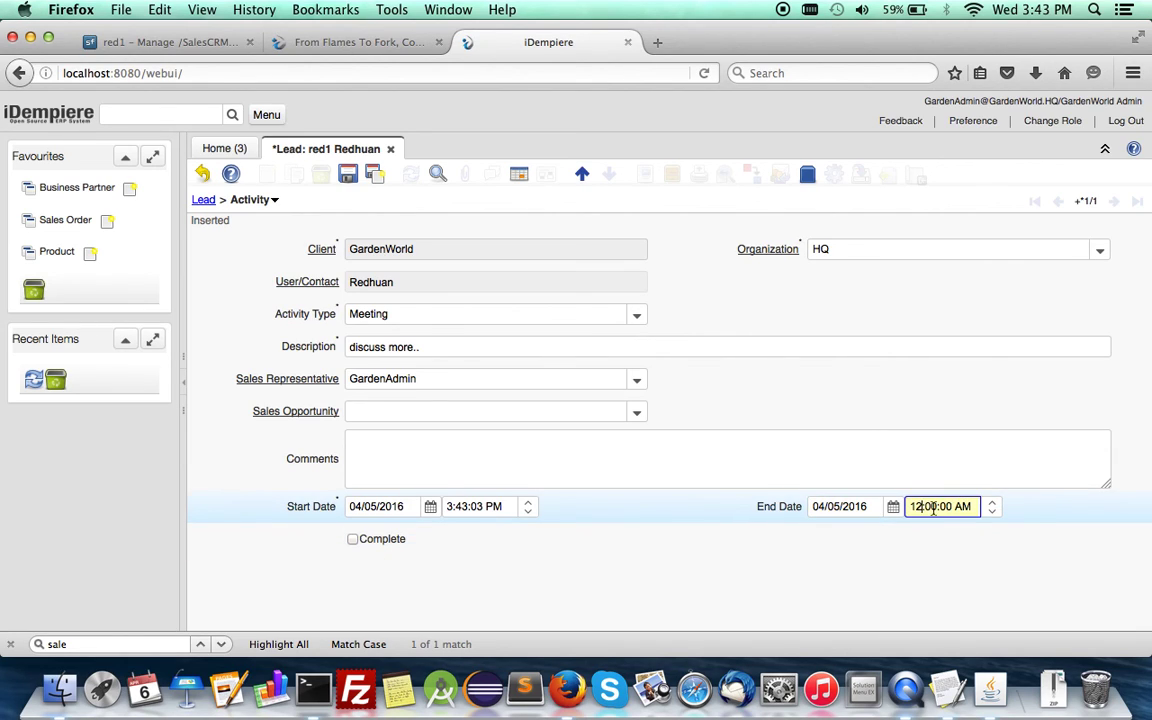
click(994, 503)
click(974, 506)
click(995, 509)
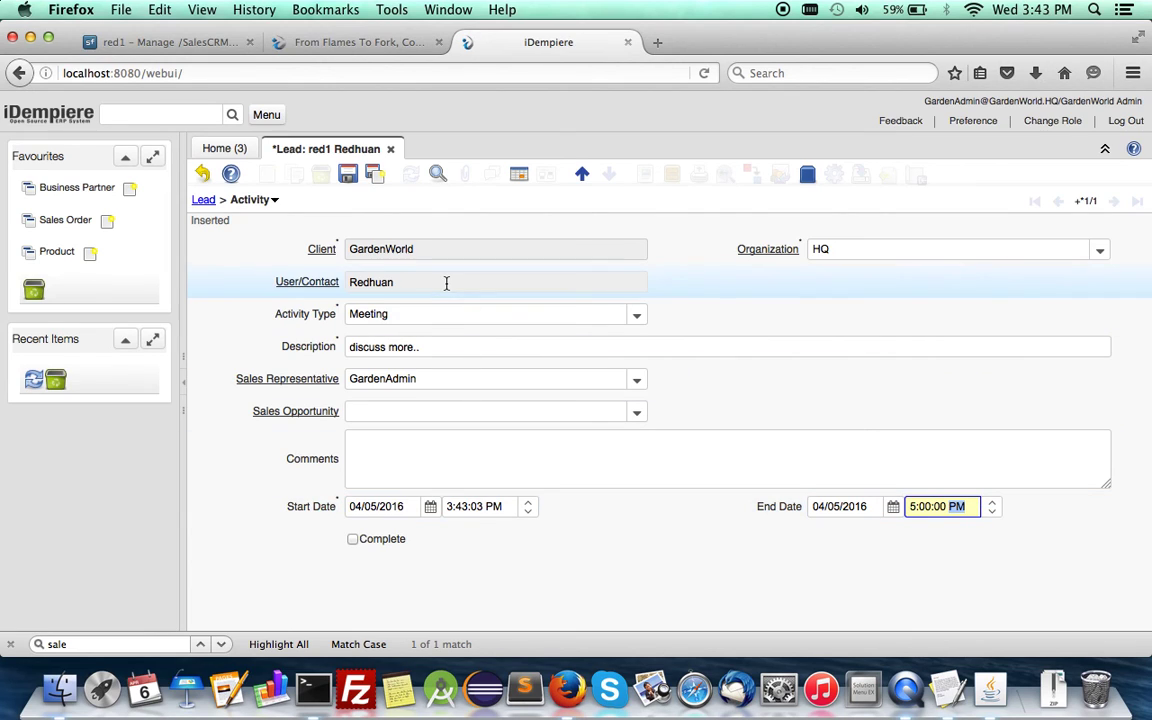
click(348, 174)
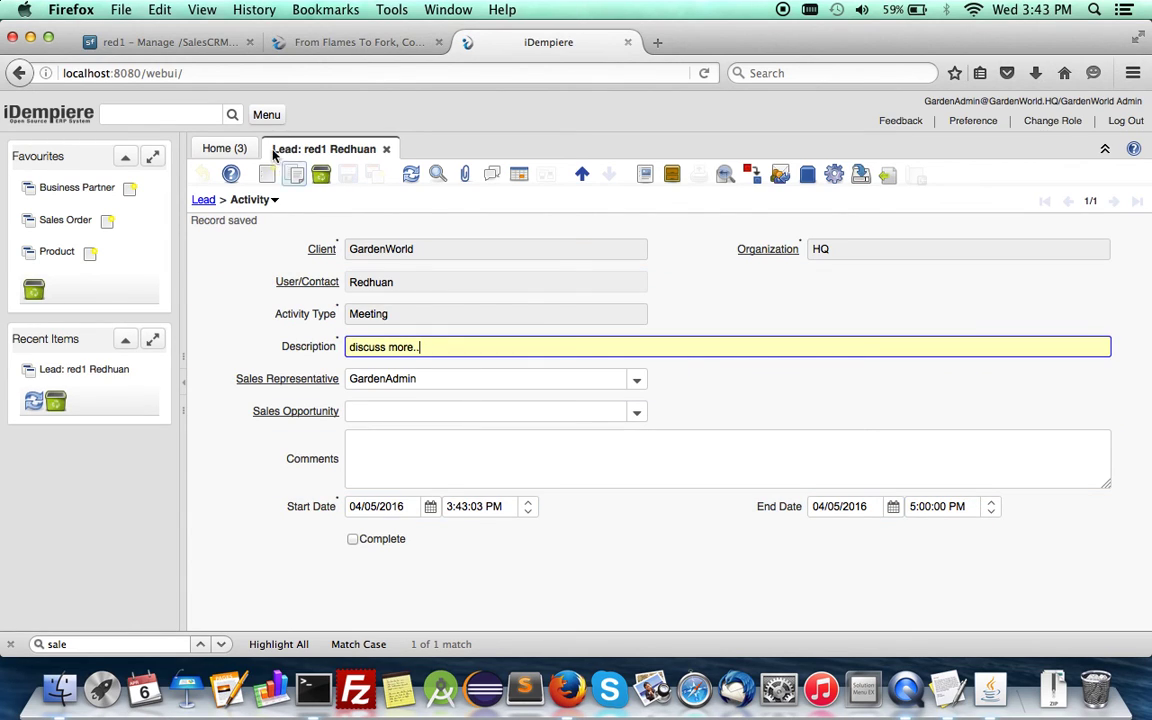
Step: Check the April 5 meeting event's request and lead from the dashboard calendar, then start an April 6 event
click(236, 148)
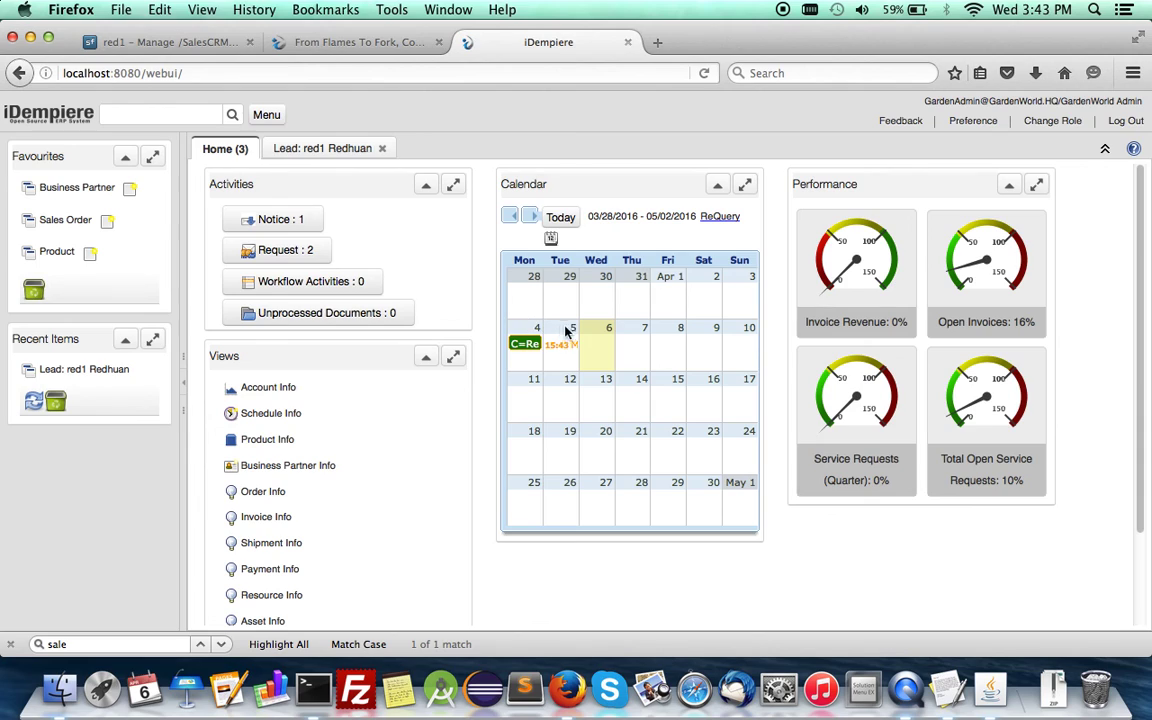
click(564, 345)
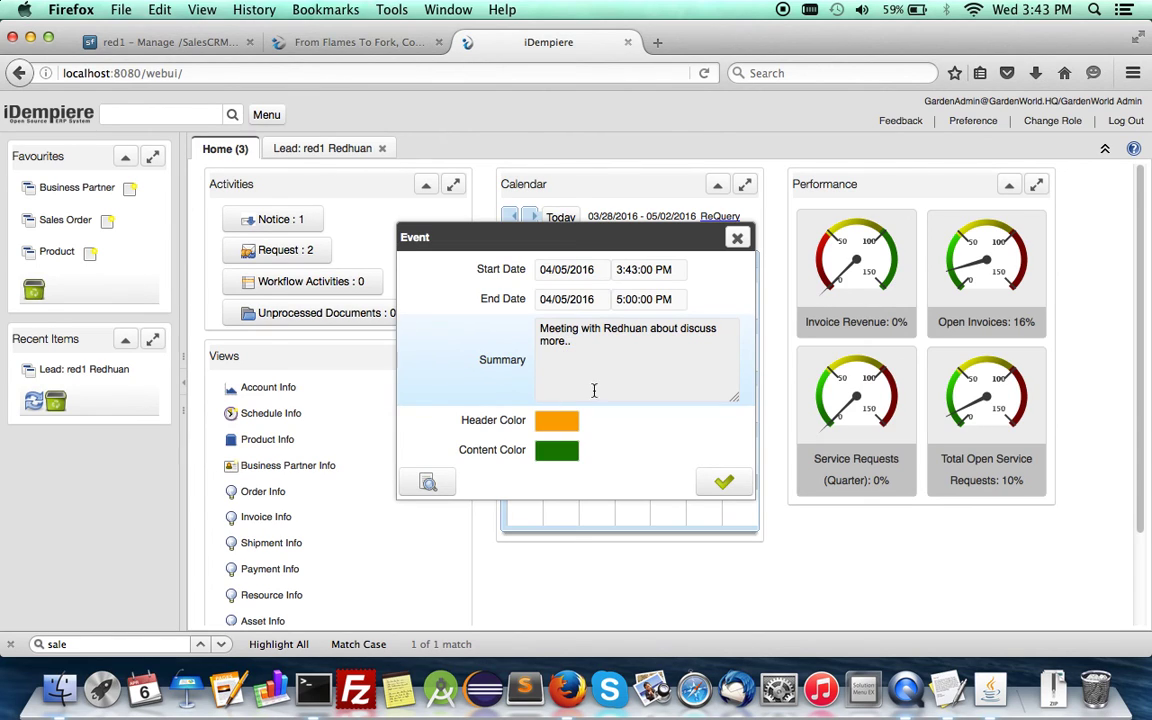
click(427, 484)
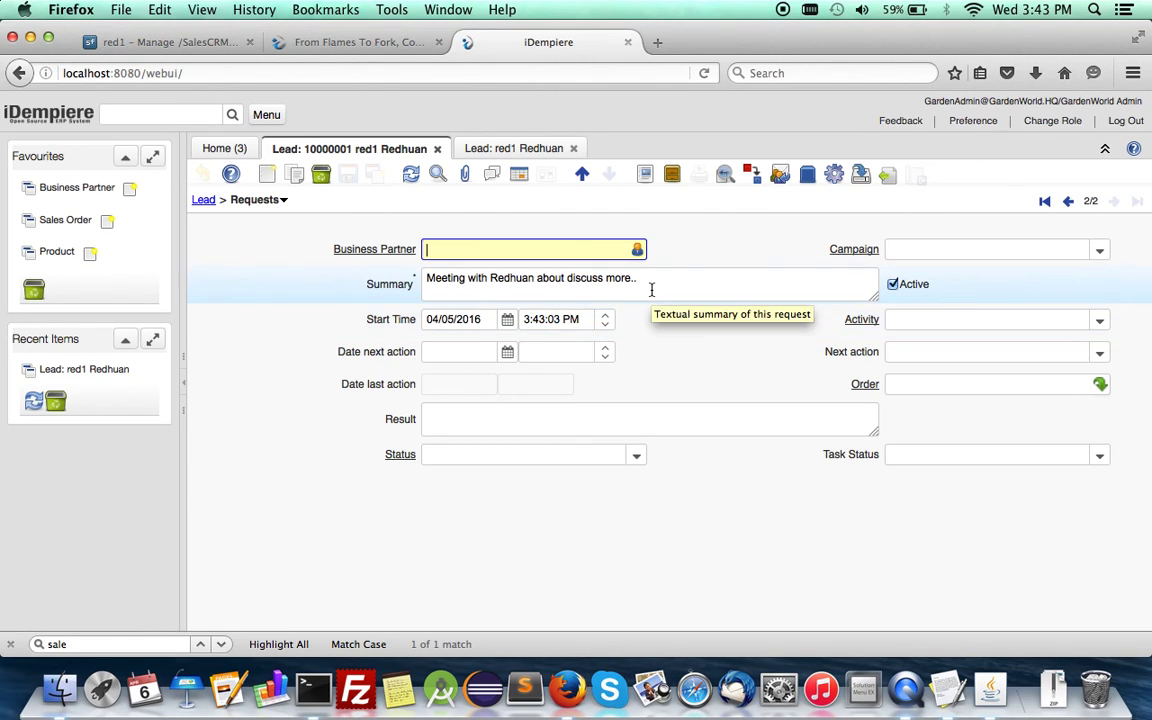
click(200, 203)
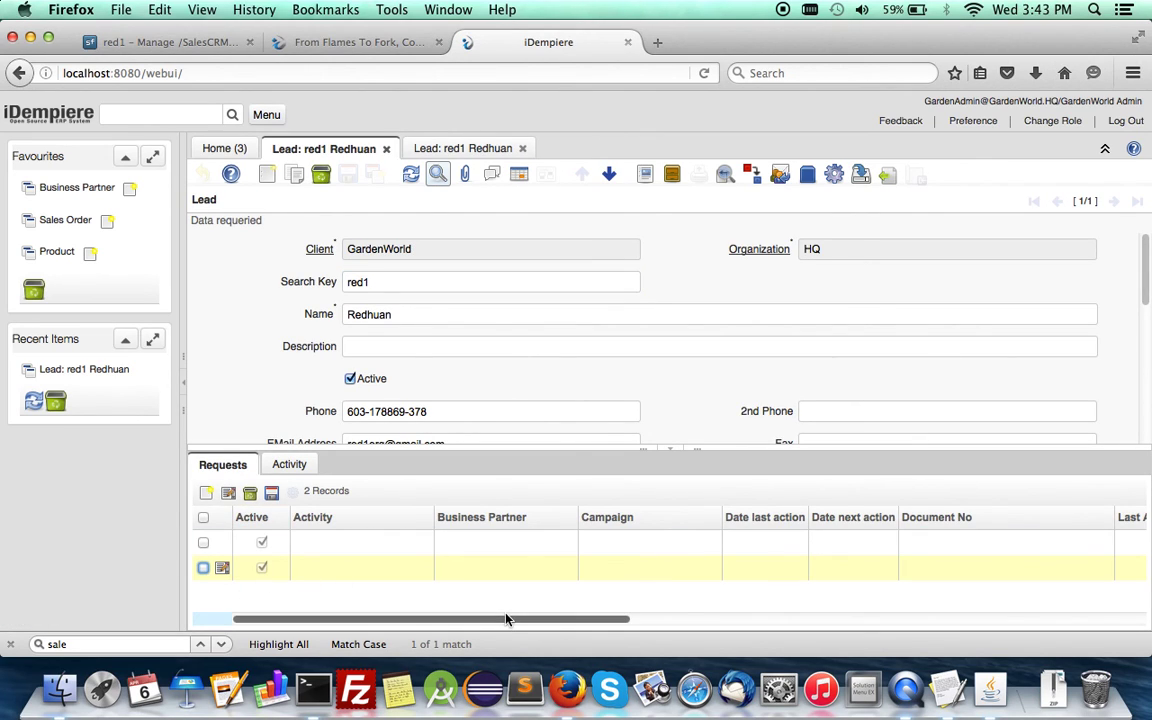
click(229, 150)
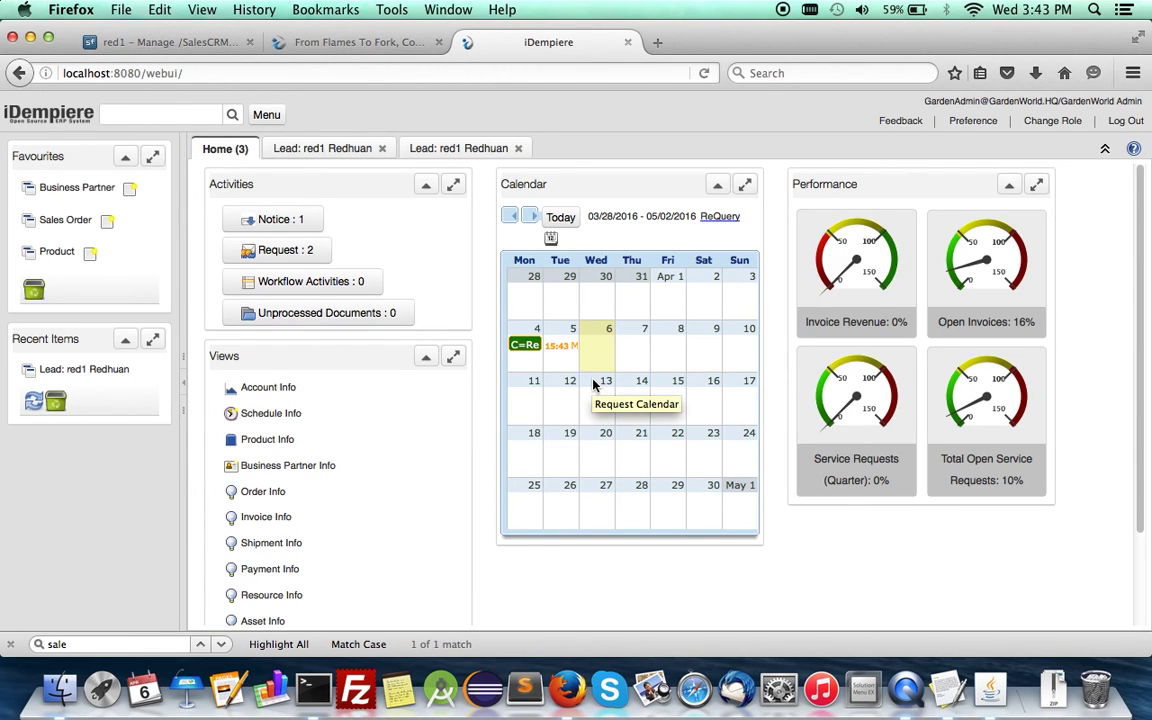
click(601, 349)
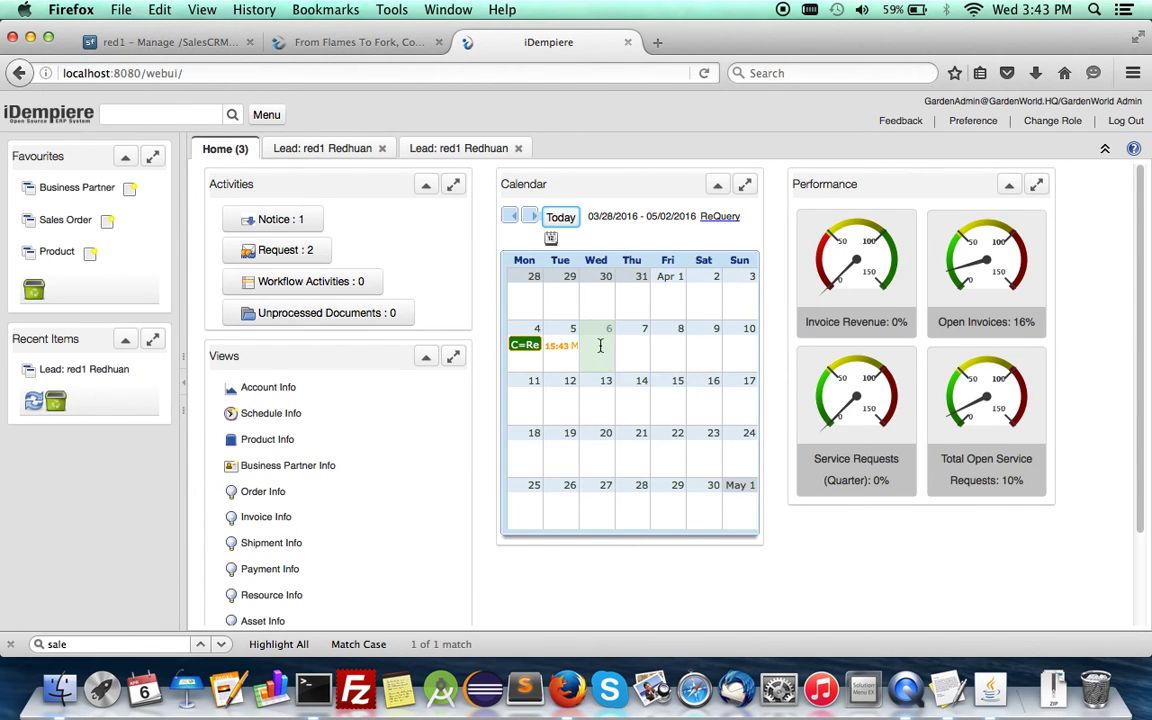
Step: Save a Sales Order request event summarising the customer, P=Hoe, Q=3, $=9
click(687, 219)
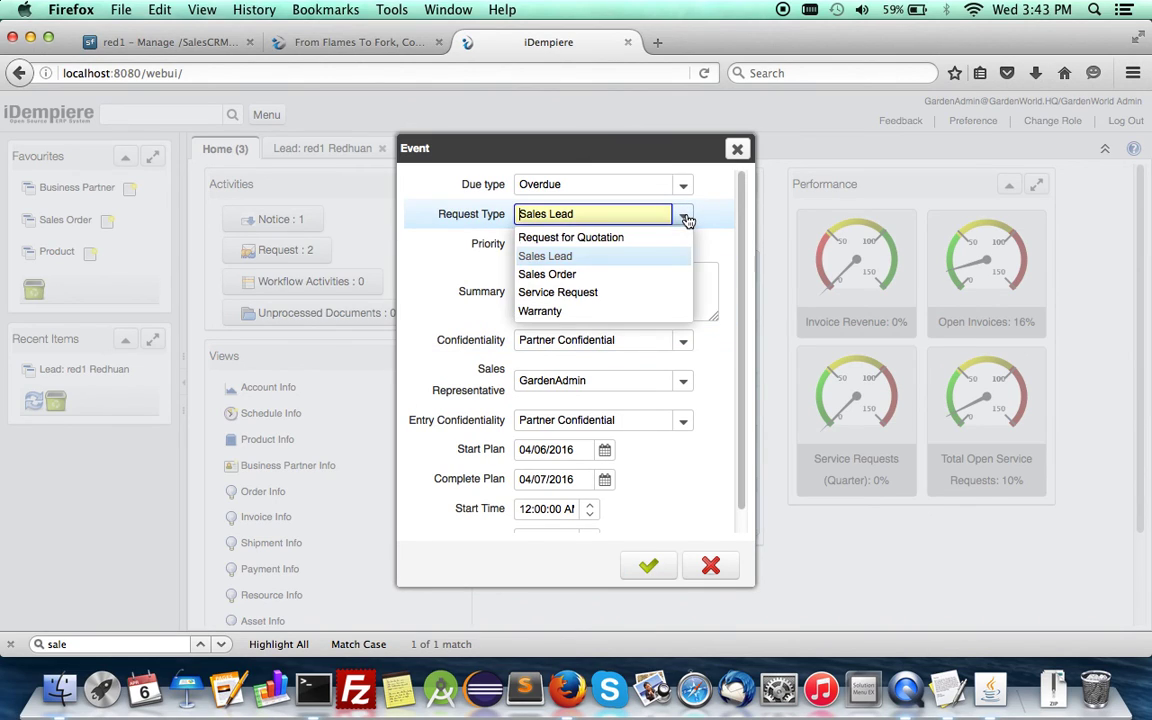
click(542, 272)
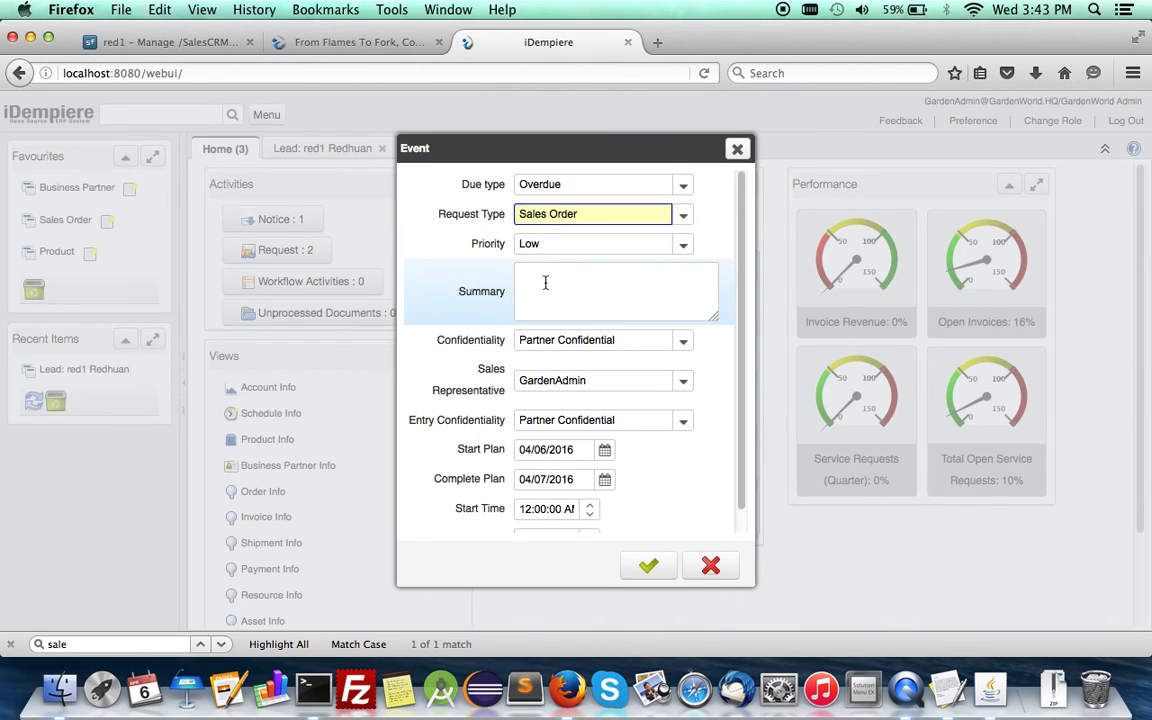
click(545, 283)
text(C=R)
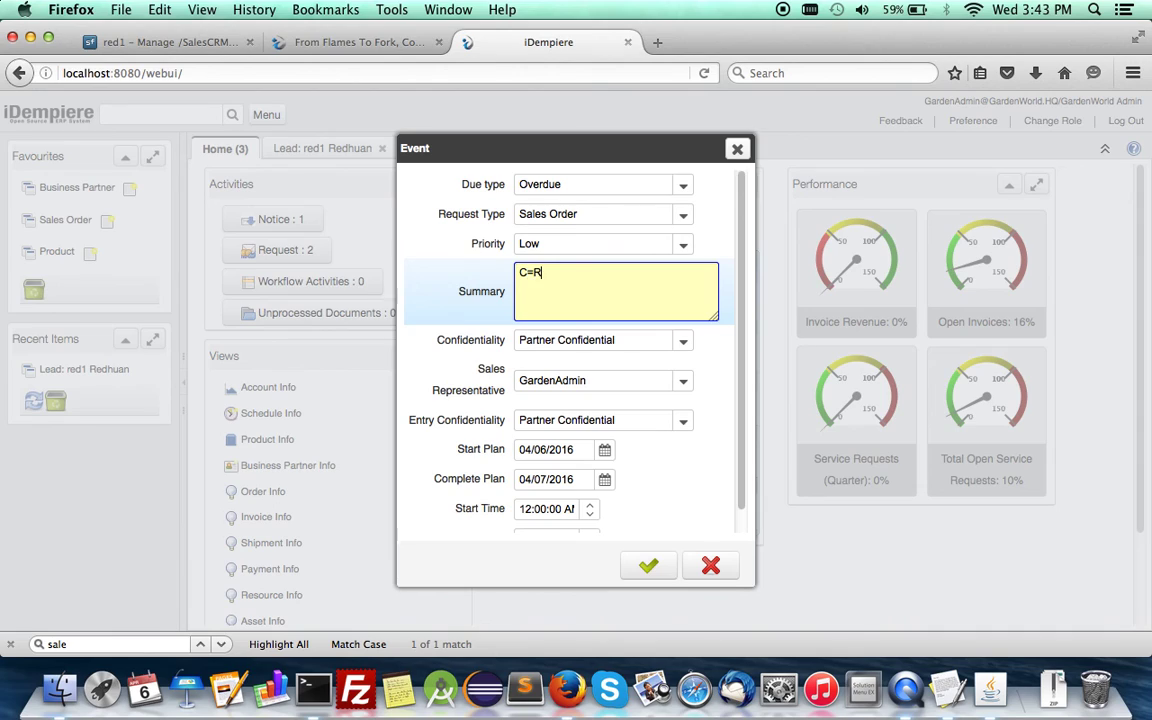
text(edhuan)
text(p)
key(BackSpace)
text(P=Hoe,)
key(BackSpace)
text(,Q=3)
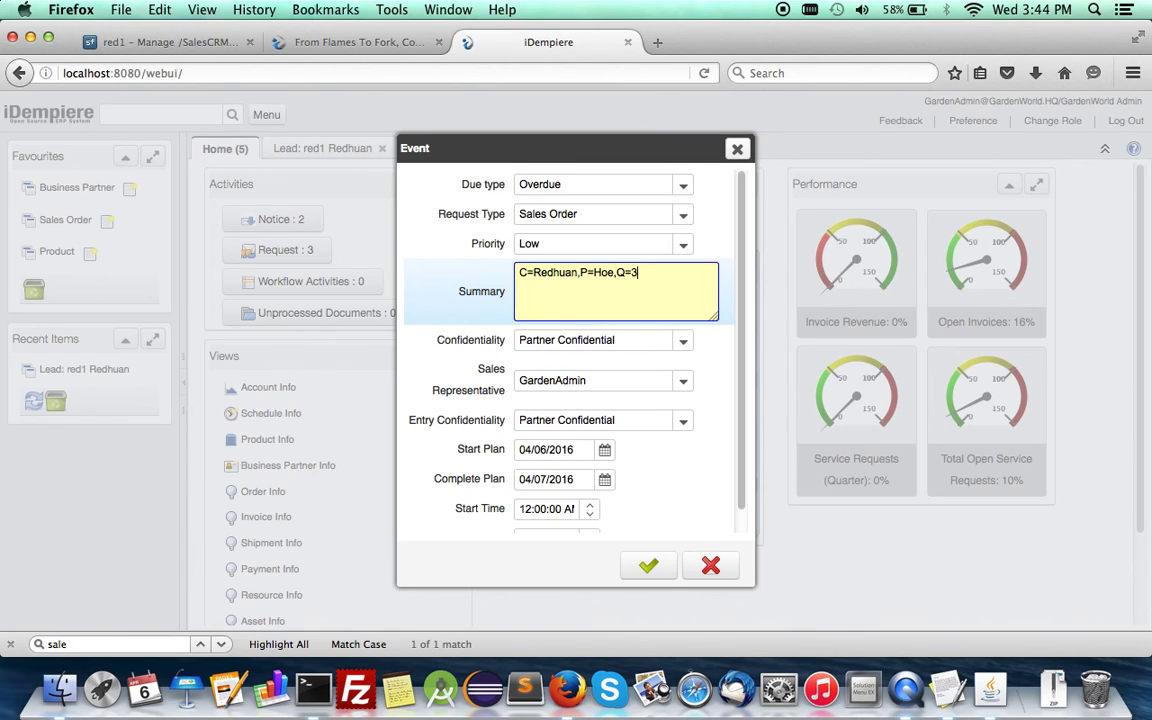
text(,$=9)
click(667, 574)
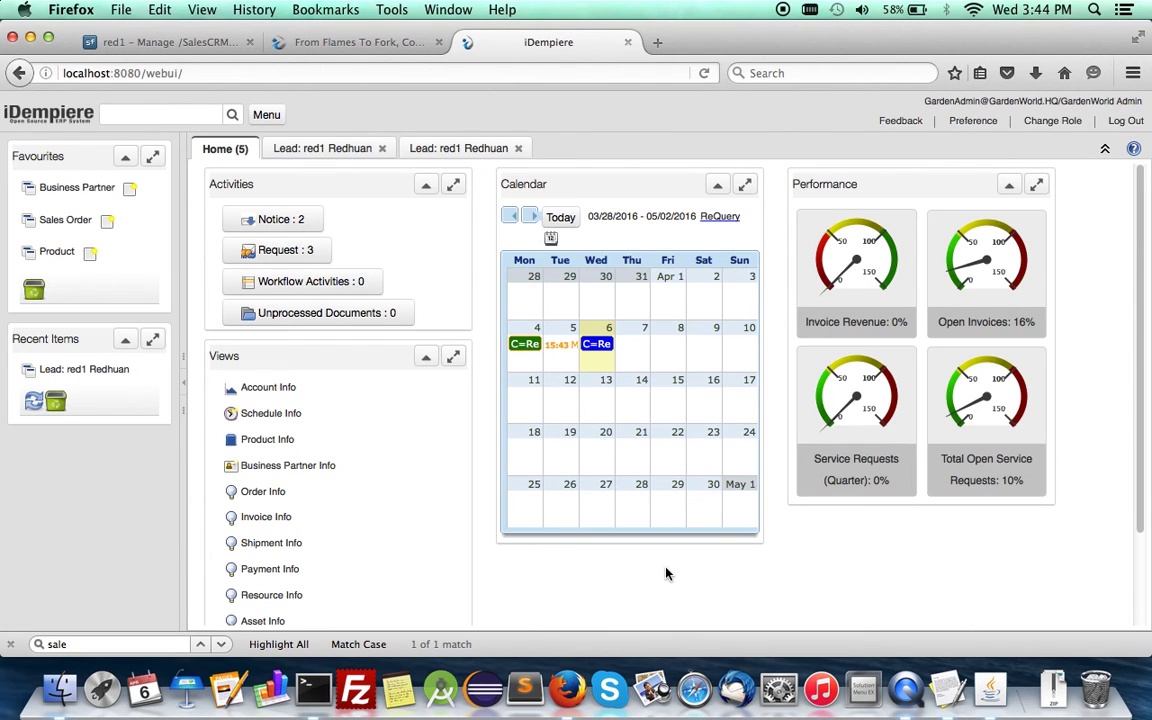
Step: Open sales order 50000 through the Wednesday 6 event's linked request
click(594, 345)
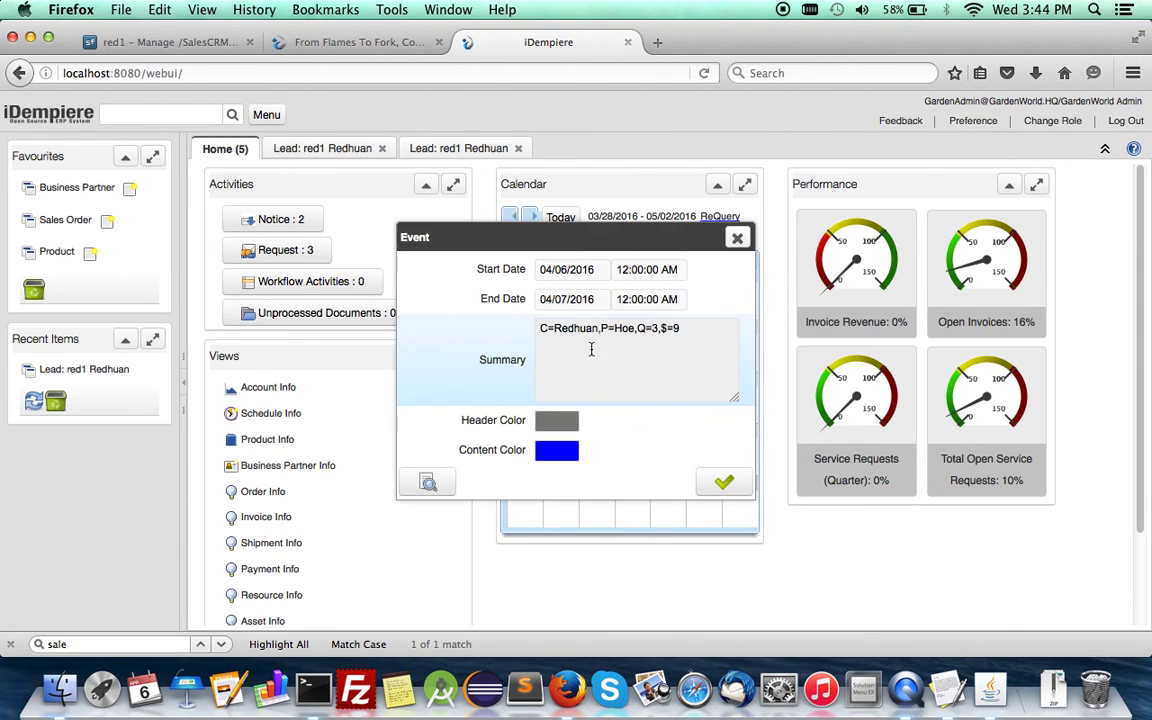
click(429, 482)
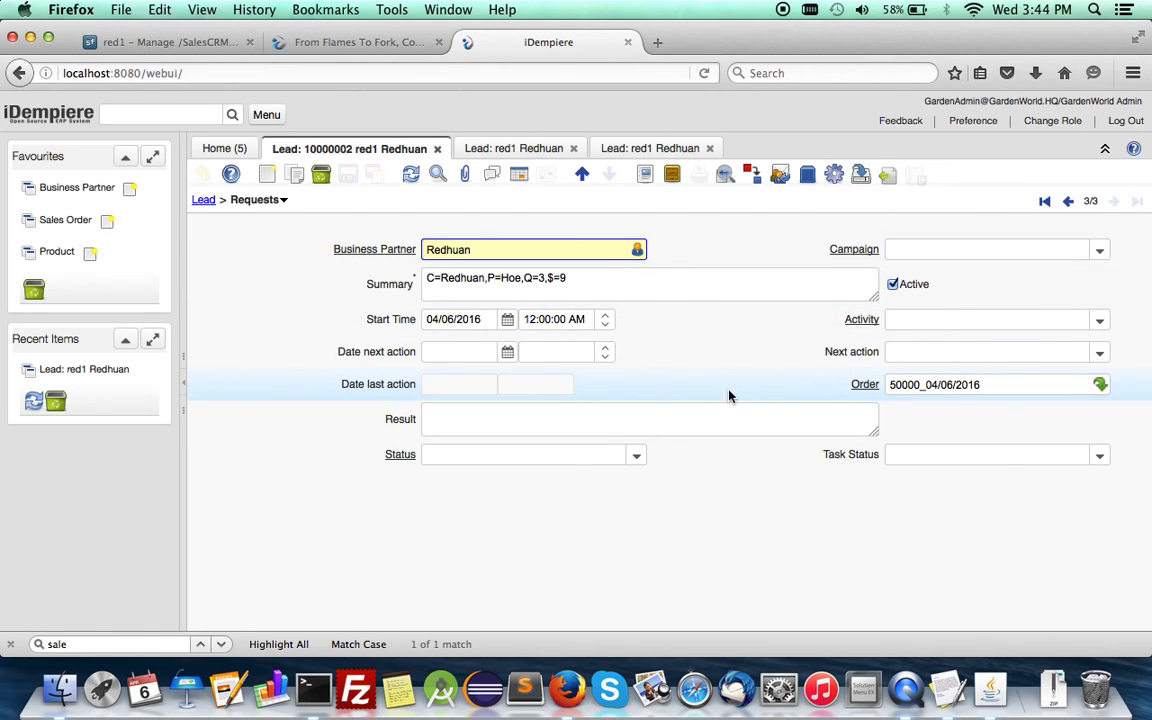
click(863, 386)
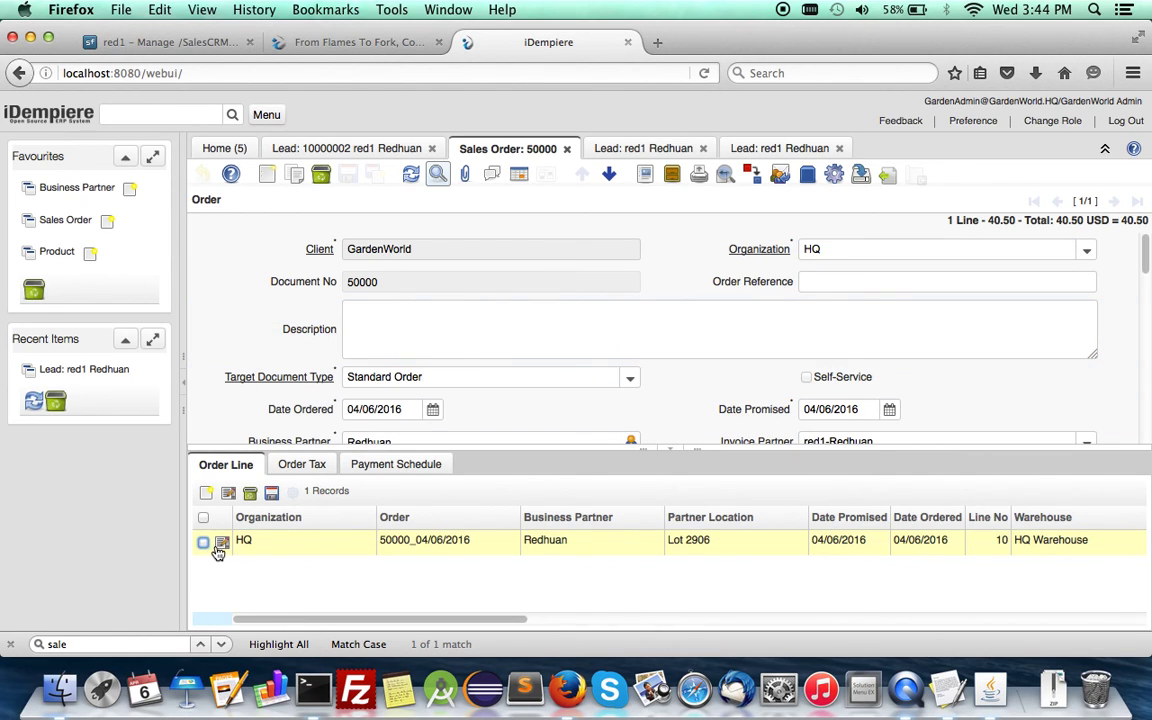
Step: Check the order line of 3 Hoe 4 ft at 9.00, then return to the home calendar
key(alt+Down)
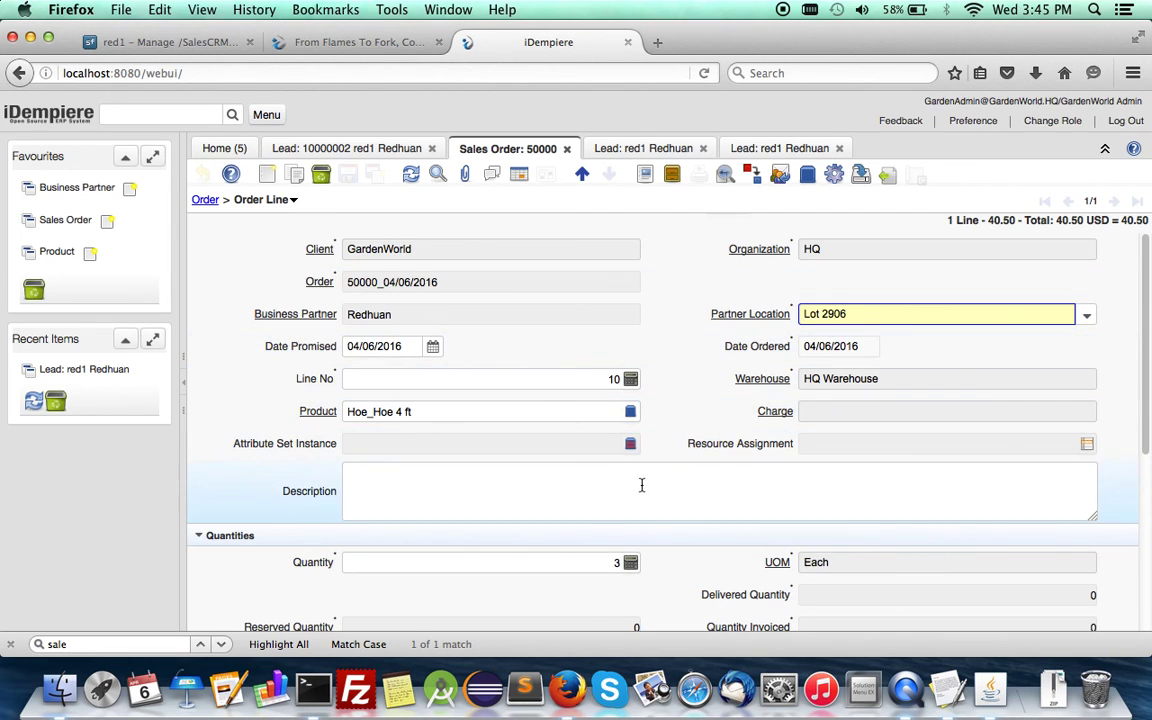
scroll(640, 485, down, 4)
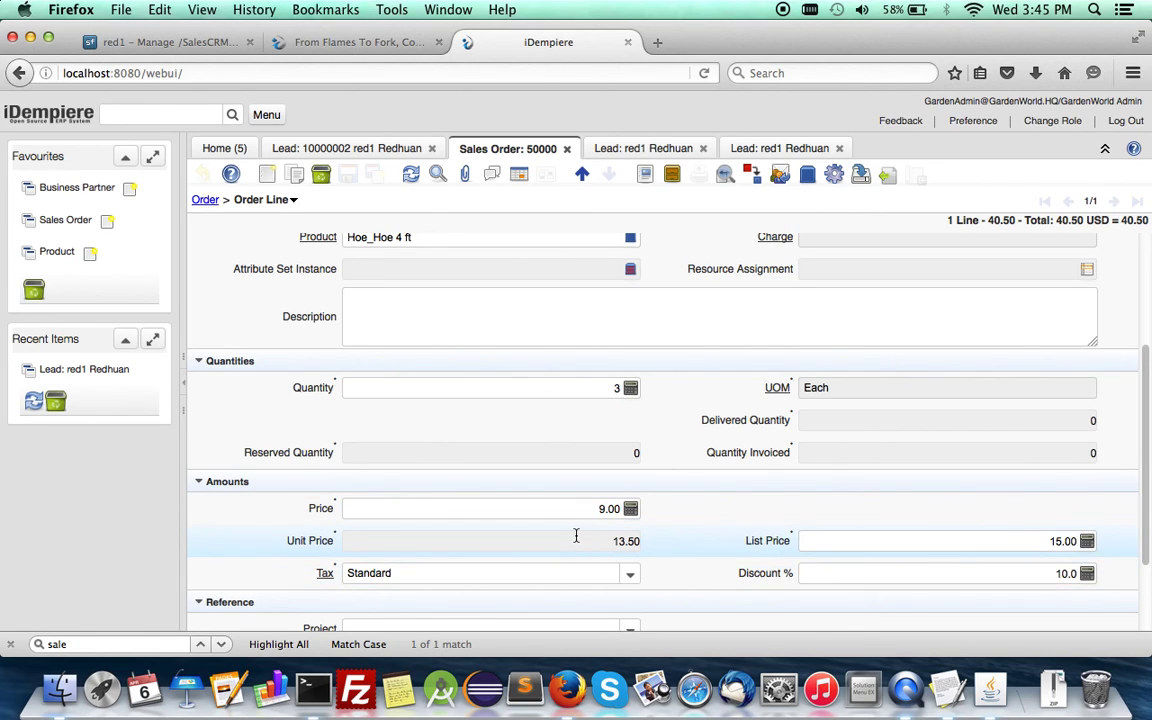
scroll(575, 540, up, 4)
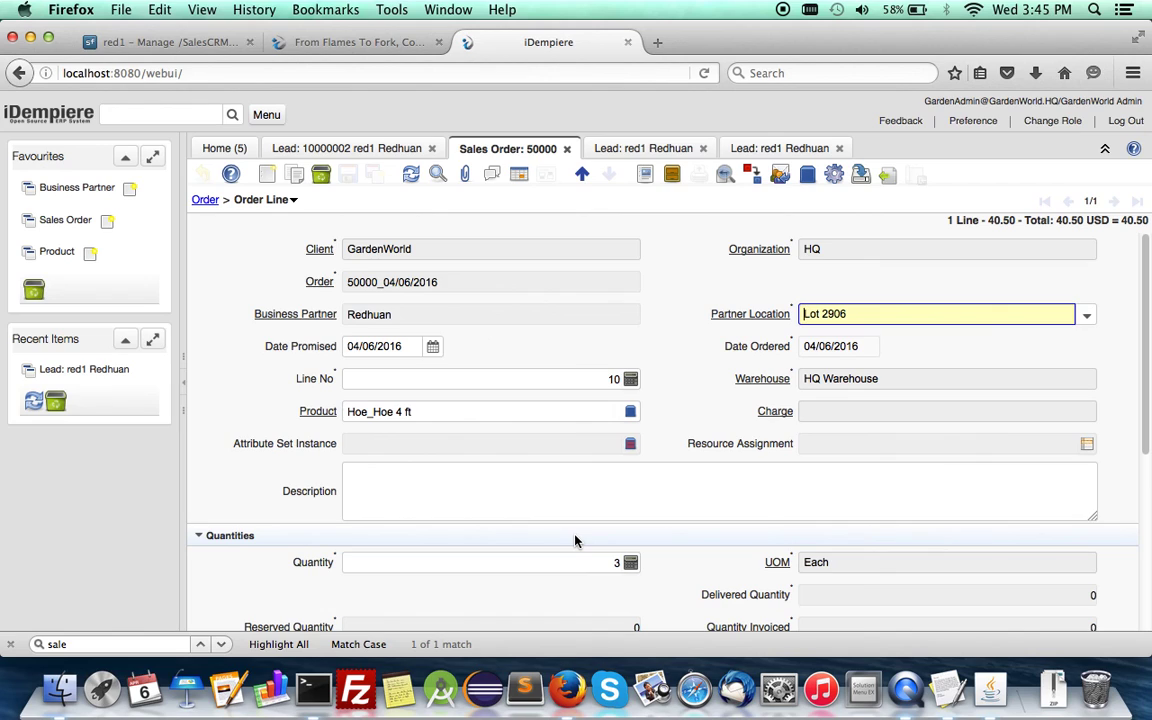
click(204, 203)
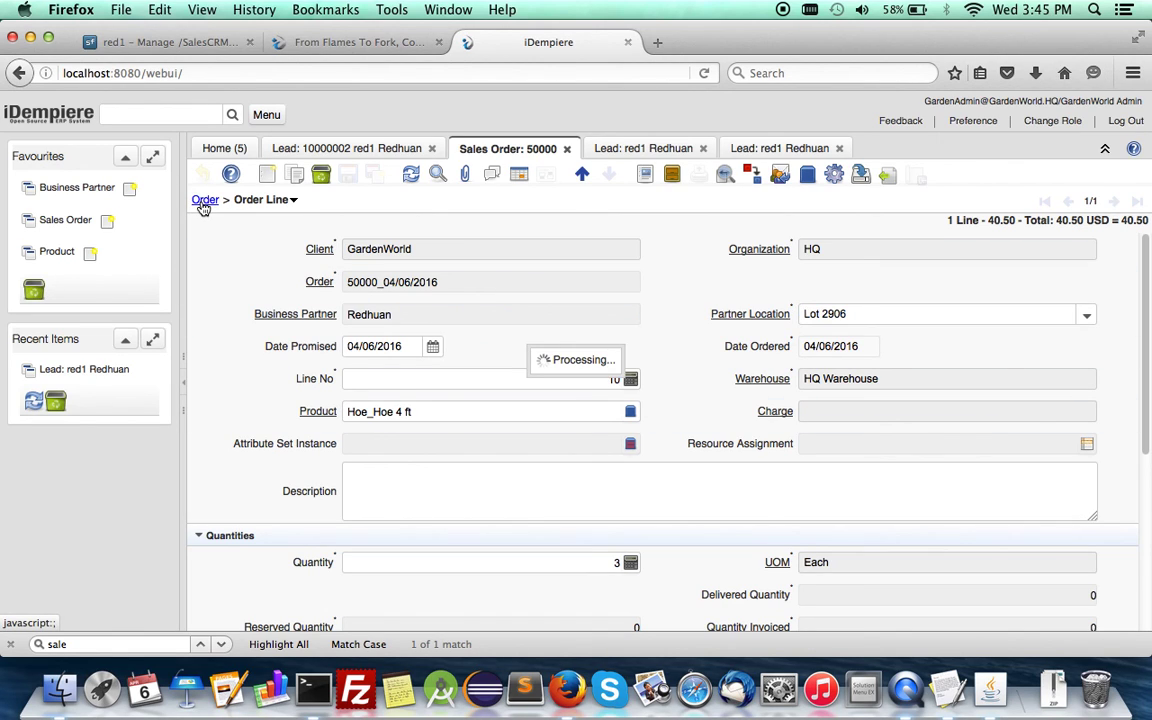
click(226, 150)
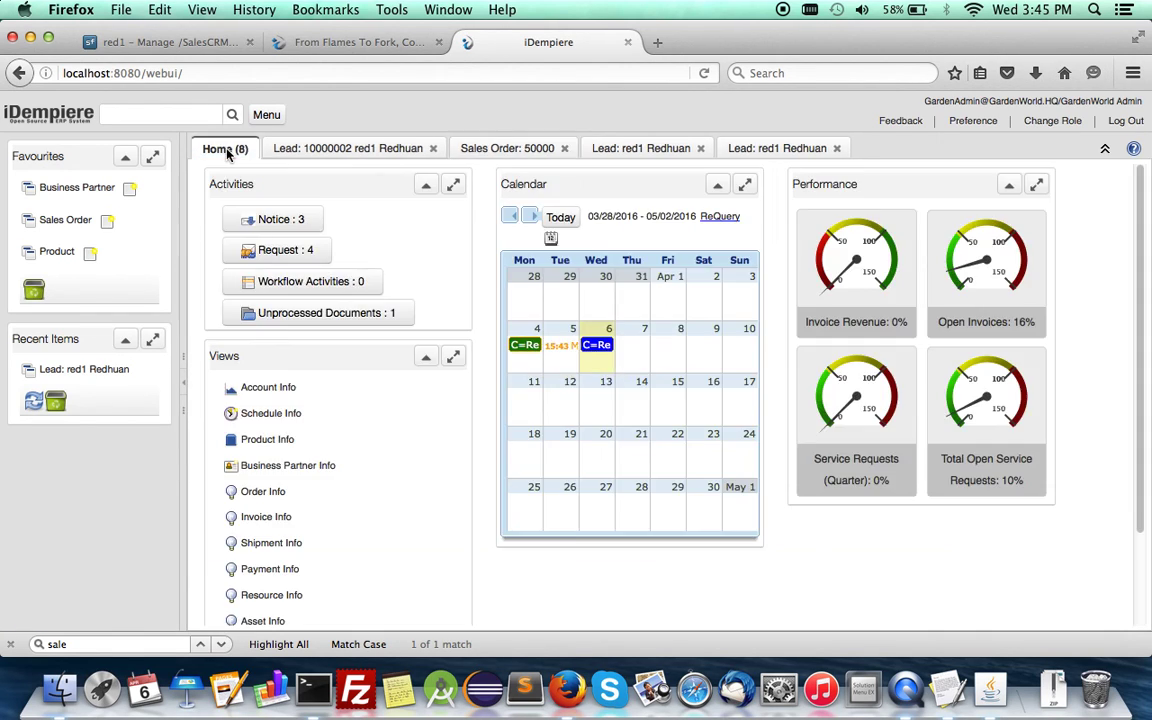
Step: Create a Sales Order request event on Thursday 7 with a summary naming the customer and P=Seeder
double_click(642, 355)
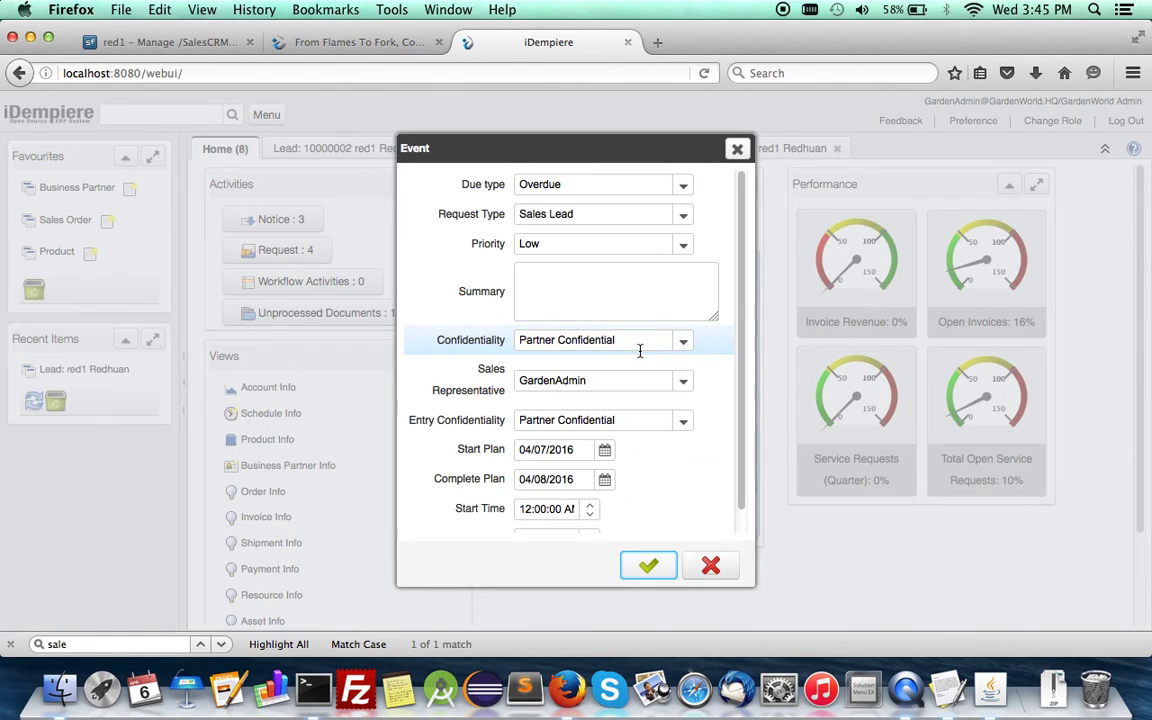
click(684, 216)
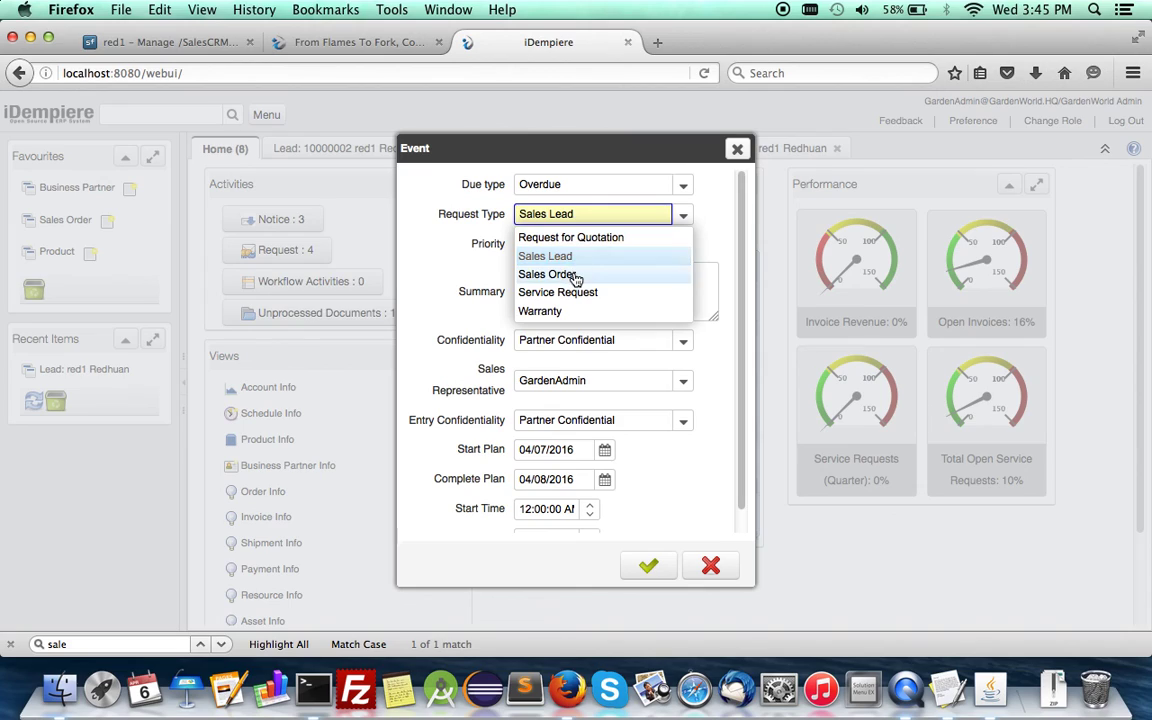
click(575, 272)
click(574, 272)
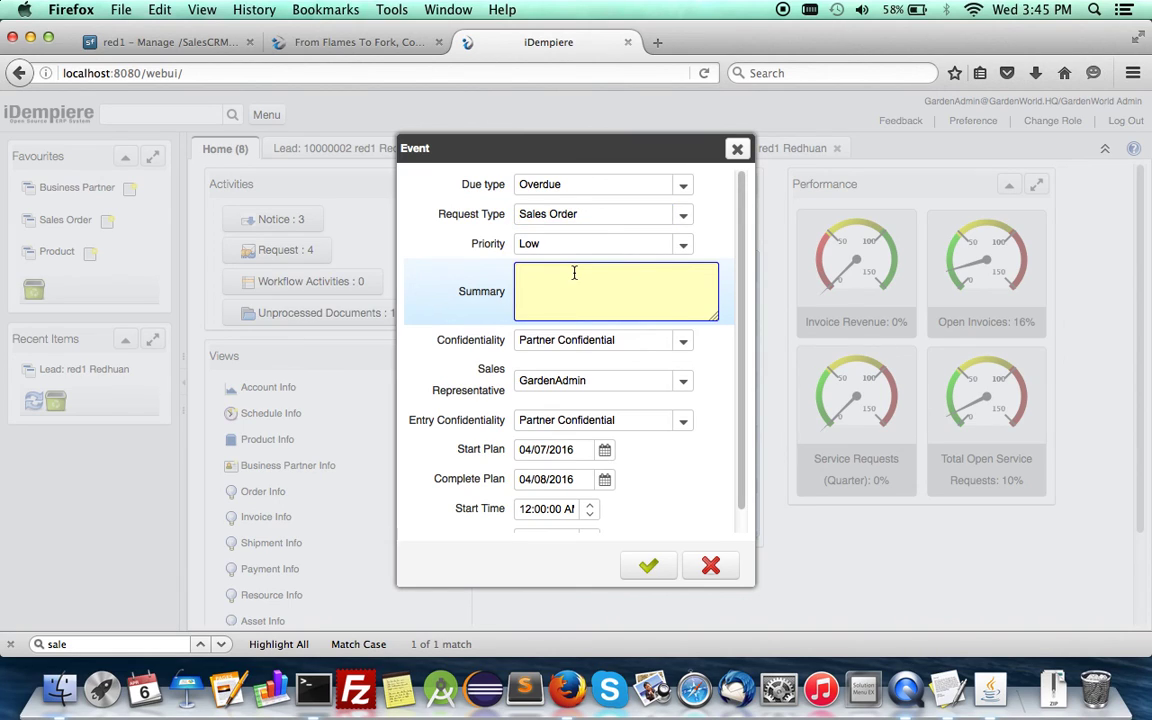
text(C=Joe,P=Seeder)
Step: Save the Thursday event and open its Request 10000003 record
click(663, 568)
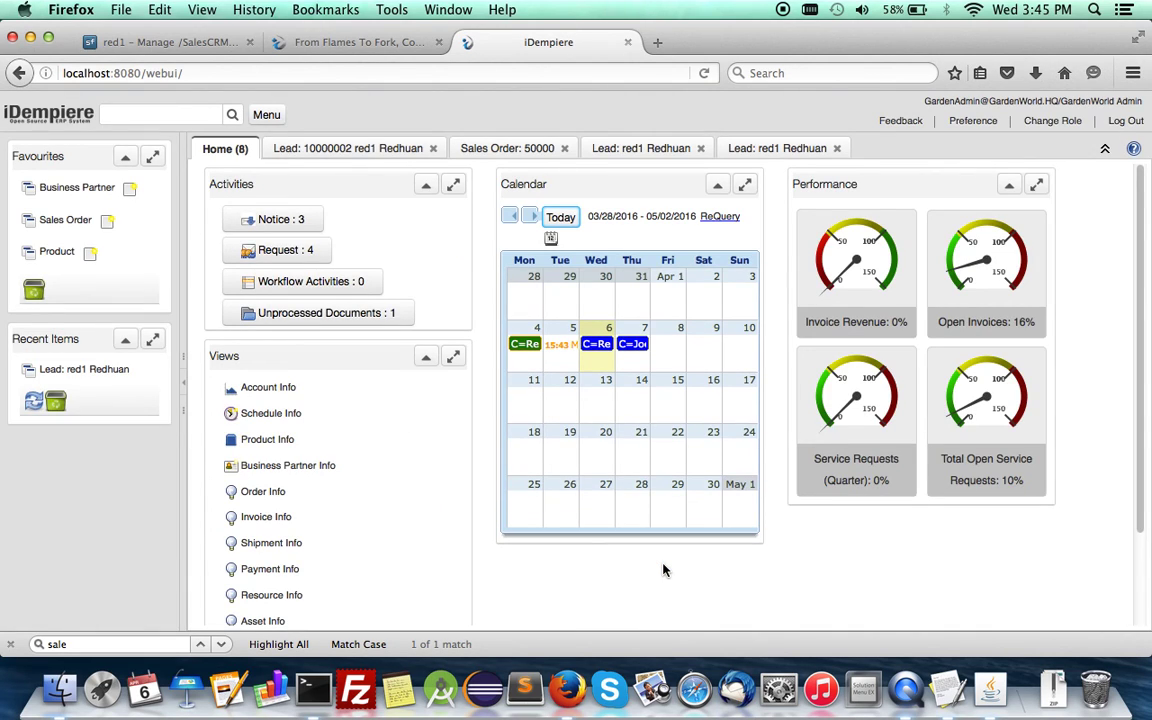
click(630, 344)
click(424, 481)
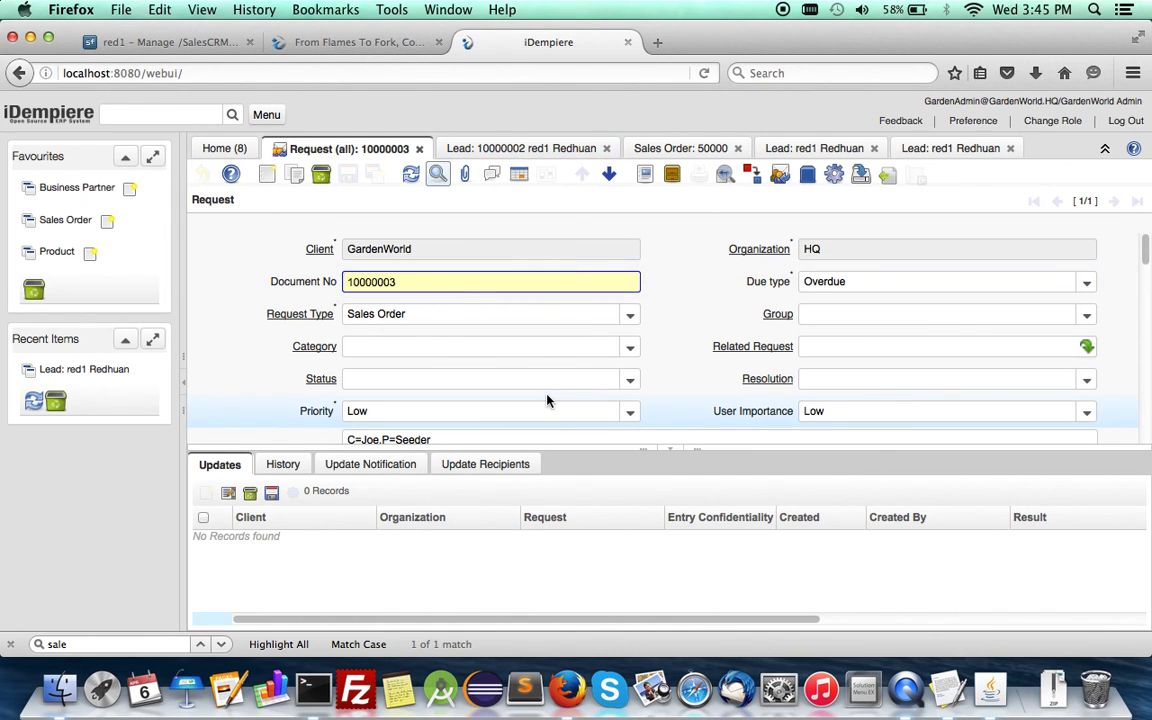
Step: Open sales order 50001 from the request's Reference section
scroll(547, 400, down, 3)
scroll(547, 400, up, 1)
scroll(547, 395, down, 2)
scroll(547, 395, down, 10)
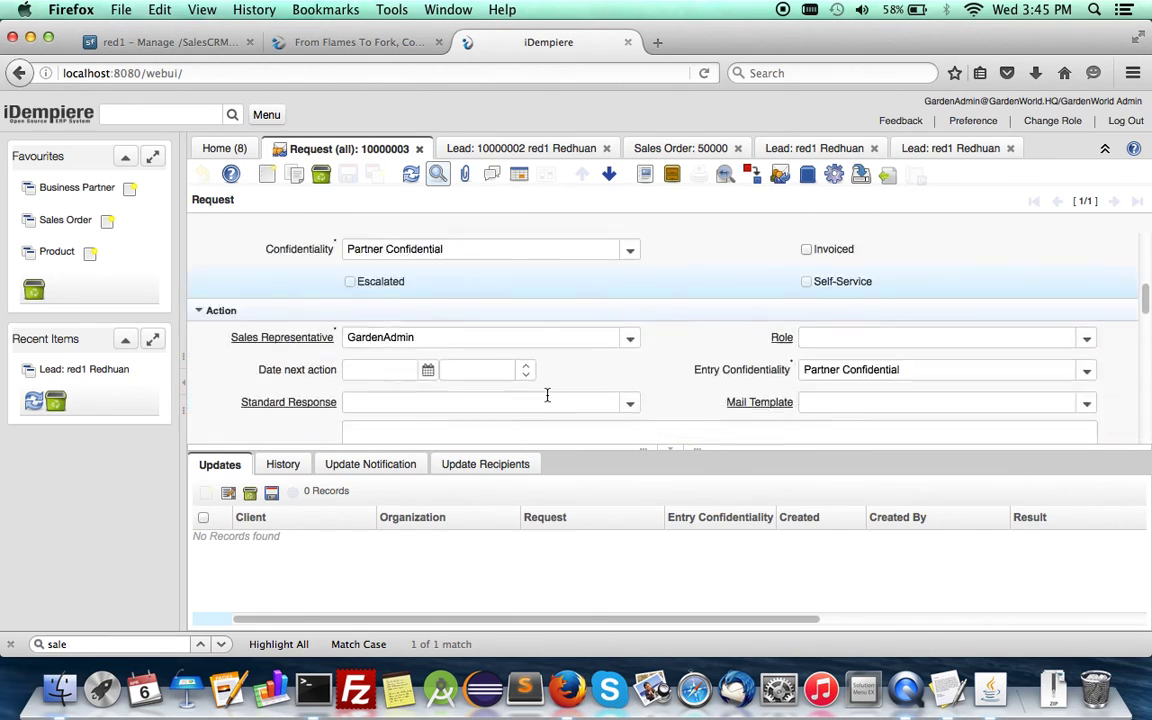
scroll(546, 395, down, 3)
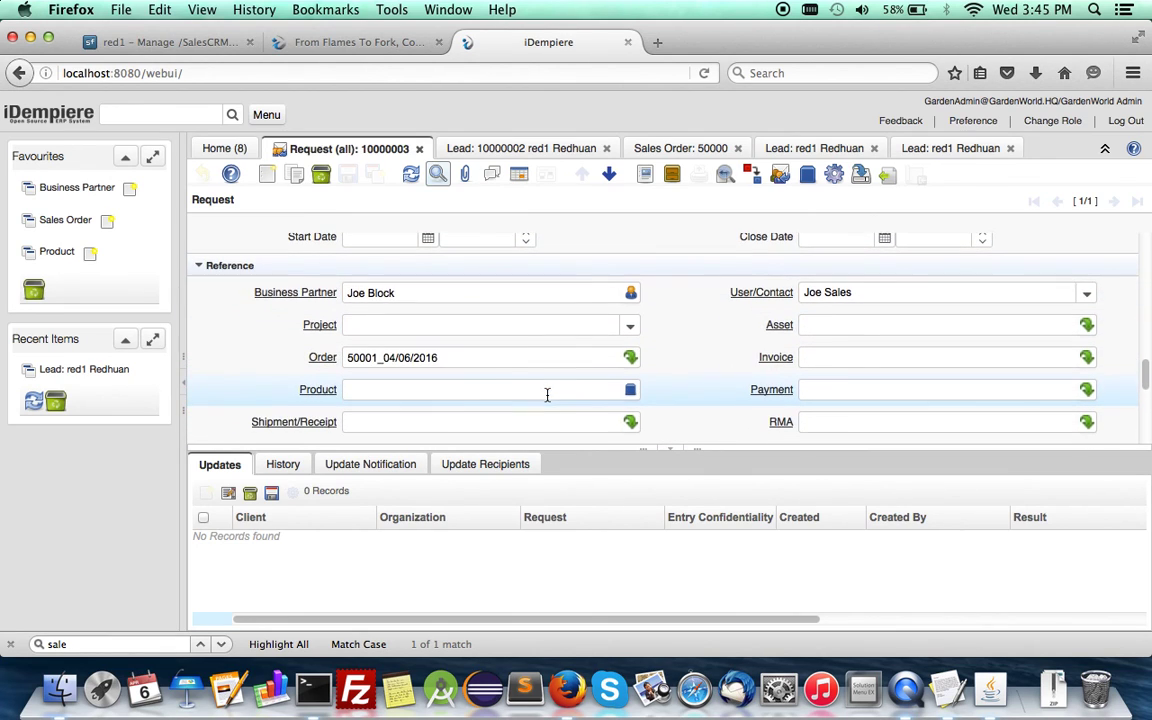
click(322, 330)
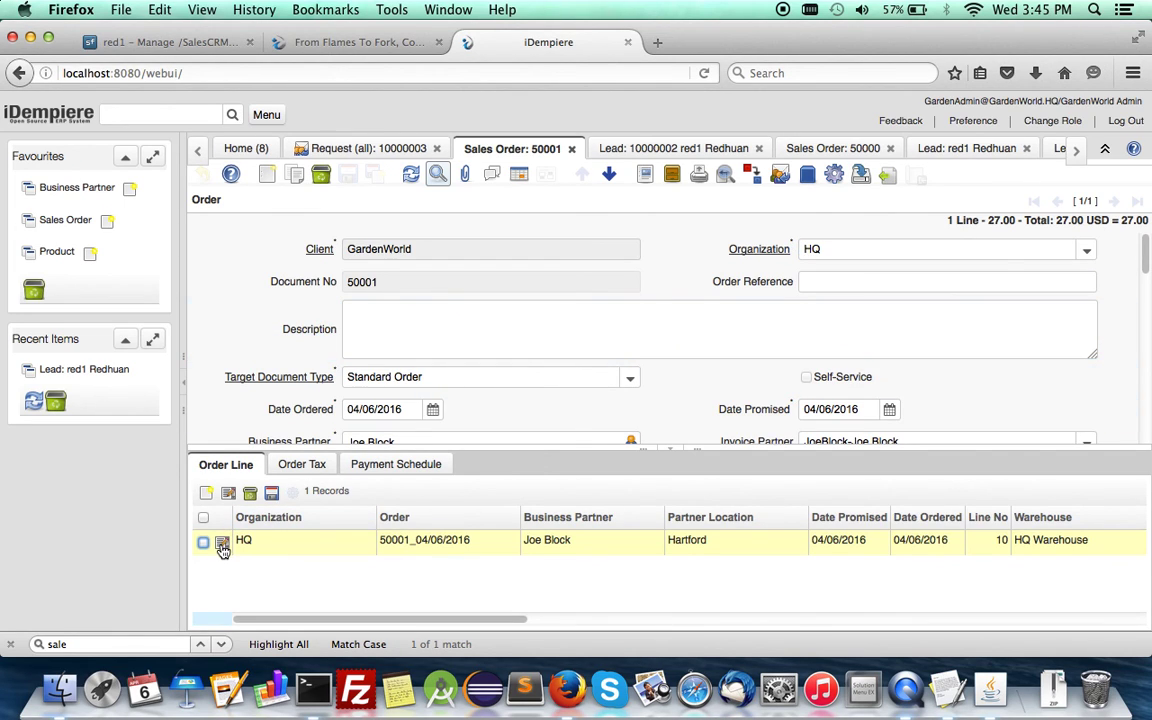
Step: Verify the order line of 1 Seeder_Grass Seeder at 27.00, then go back to the order header
click(222, 543)
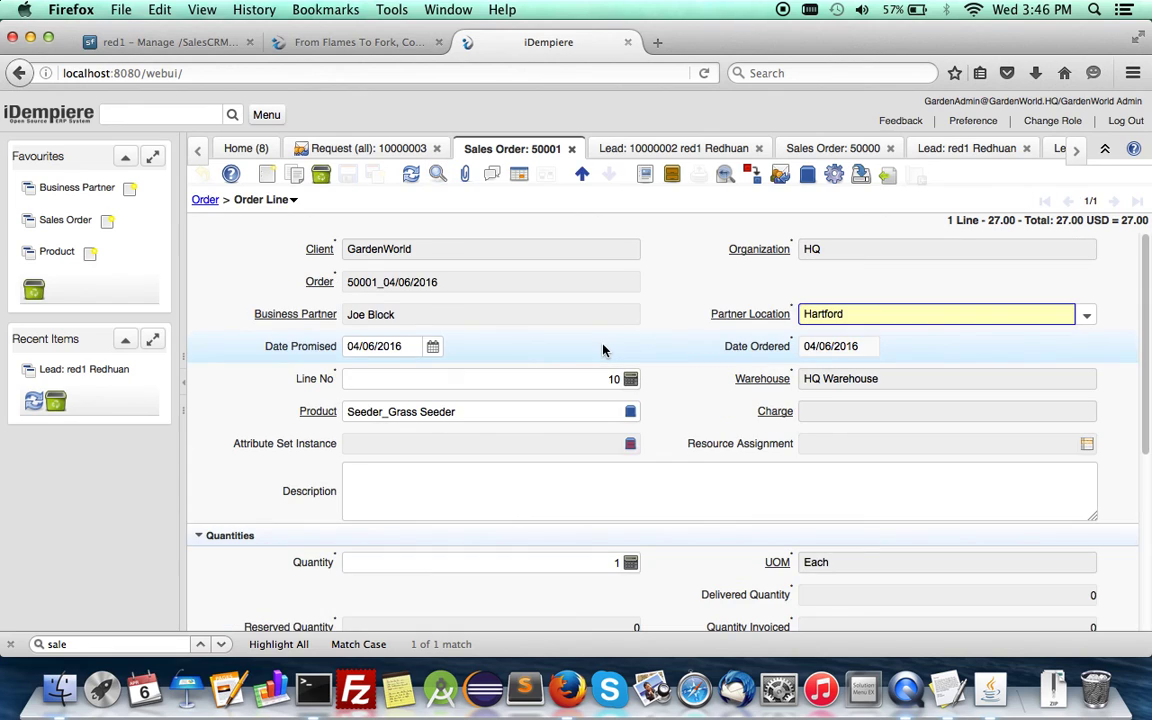
scroll(530, 500, down, 2)
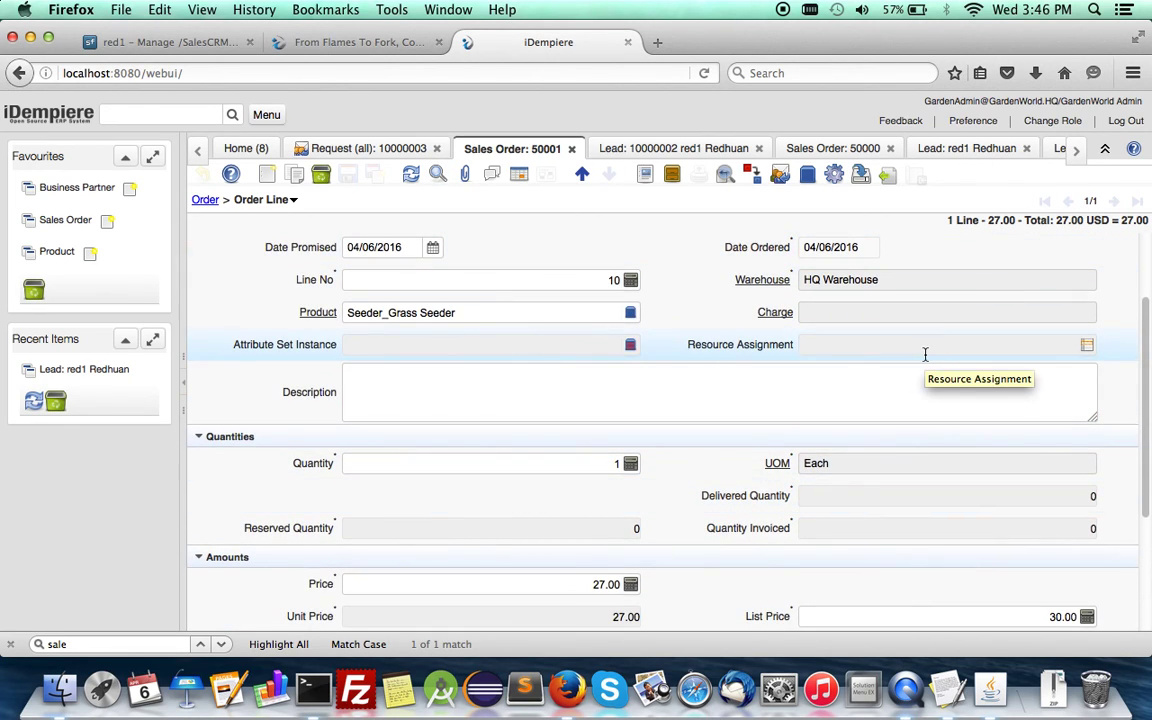
click(206, 200)
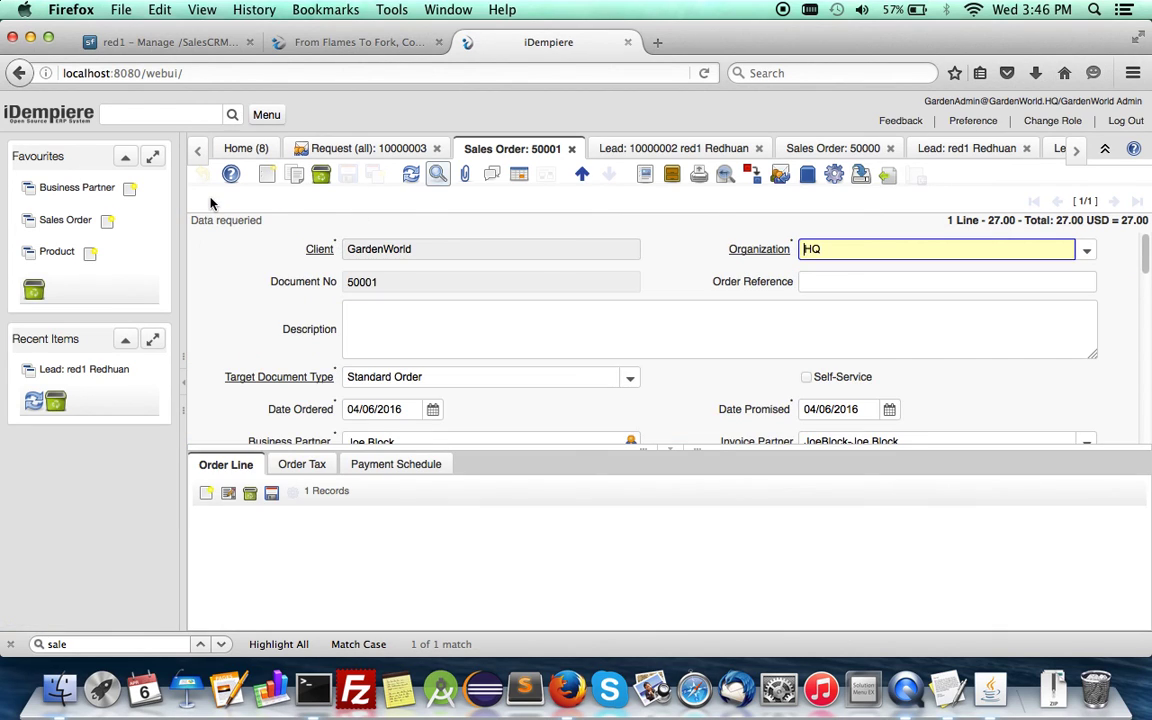
Step: Glance at the SourceForge SalesCRM files, then return to the Sales Lead Management - CRM forum thread
click(365, 43)
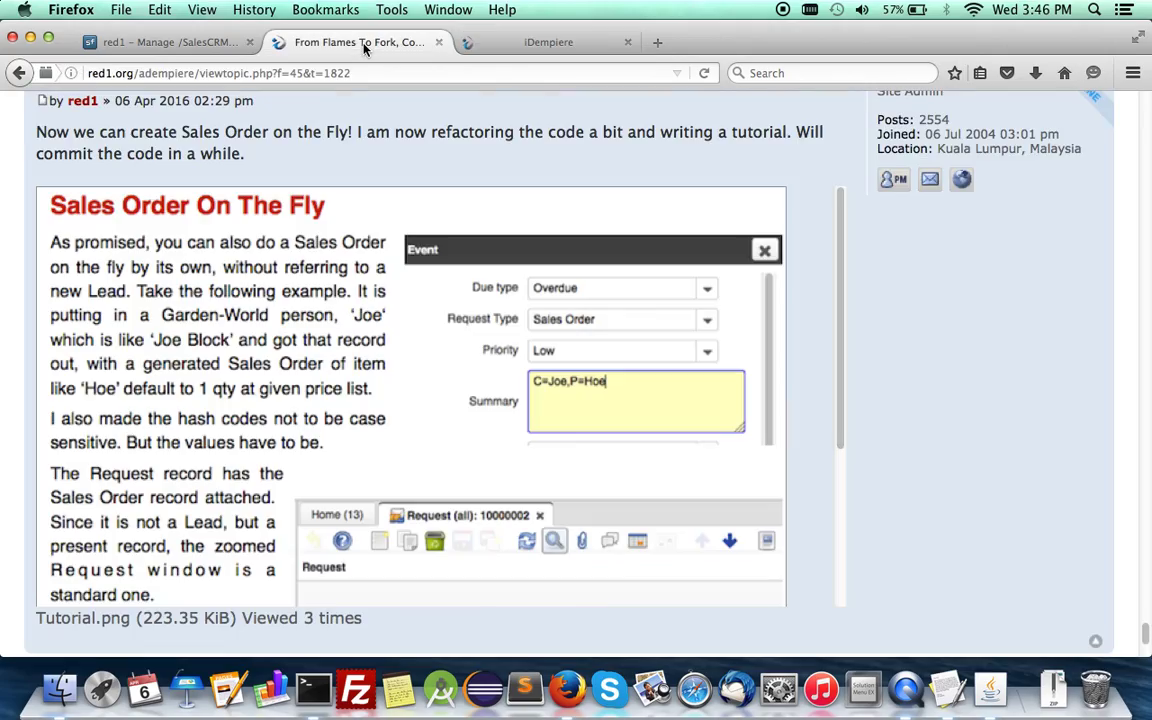
scroll(895, 413, up, 20)
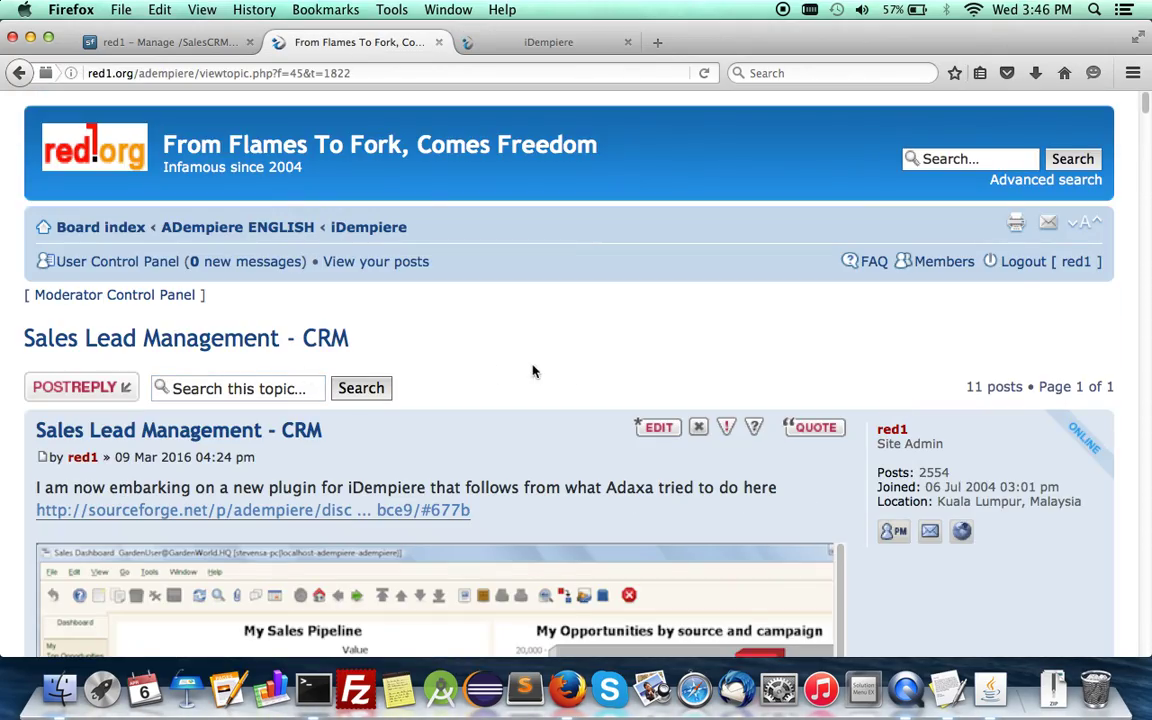
click(170, 42)
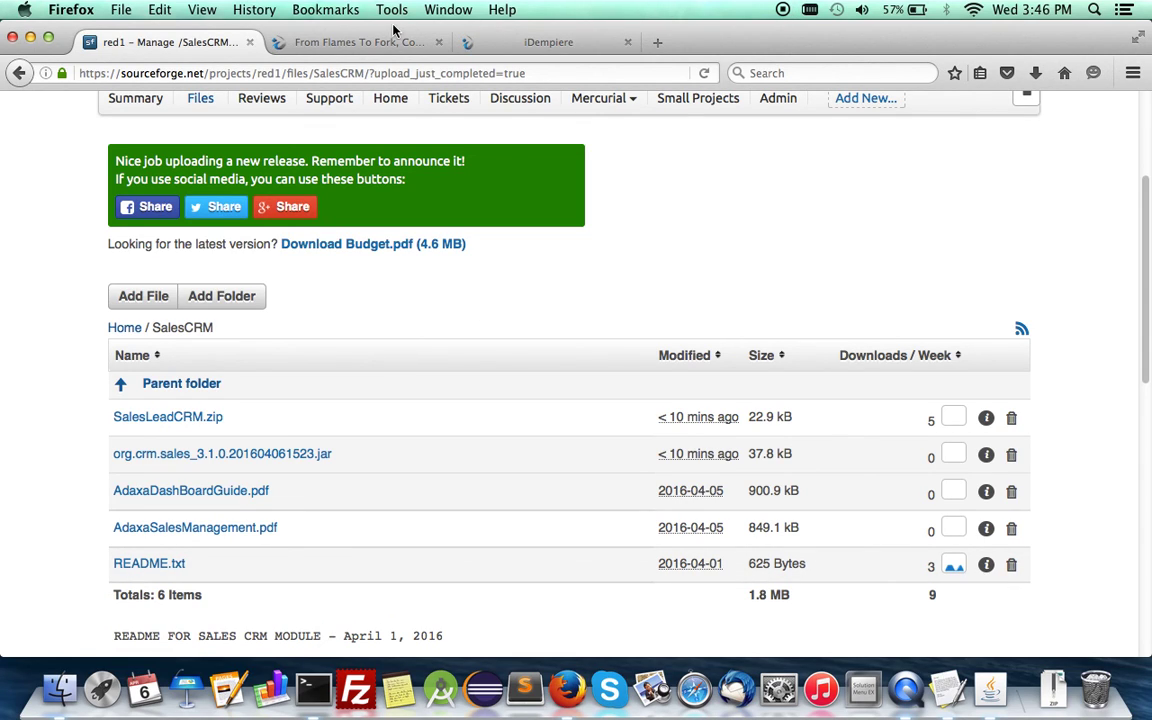
click(481, 40)
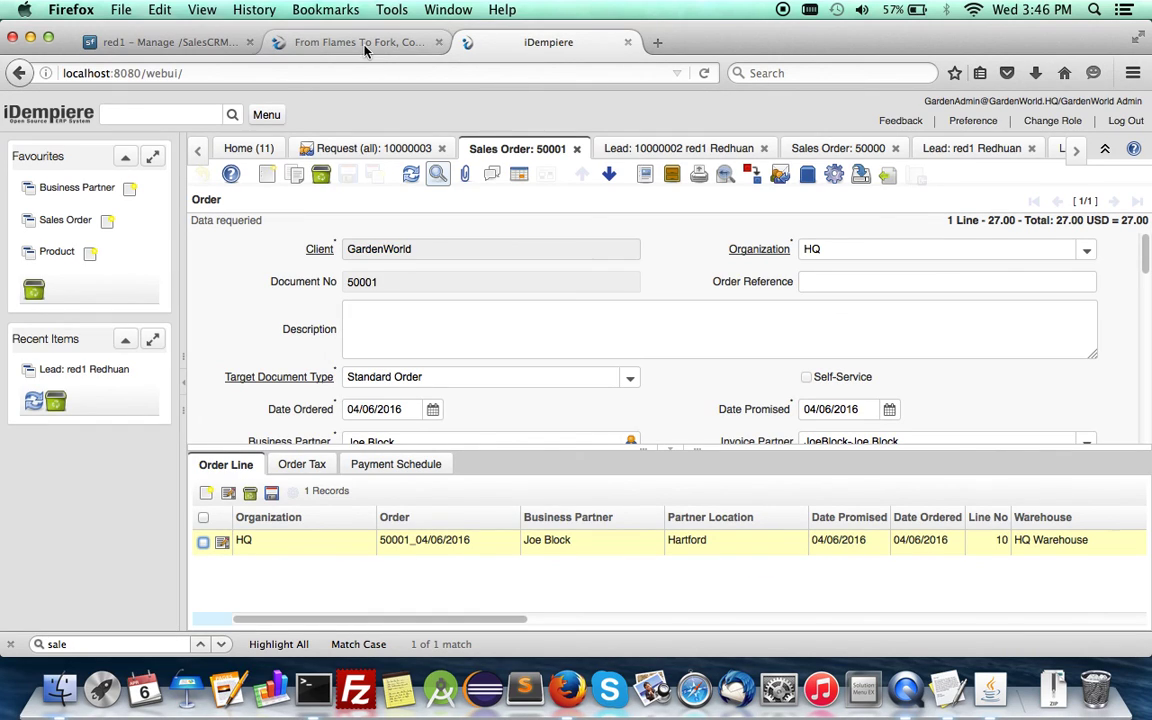
click(362, 45)
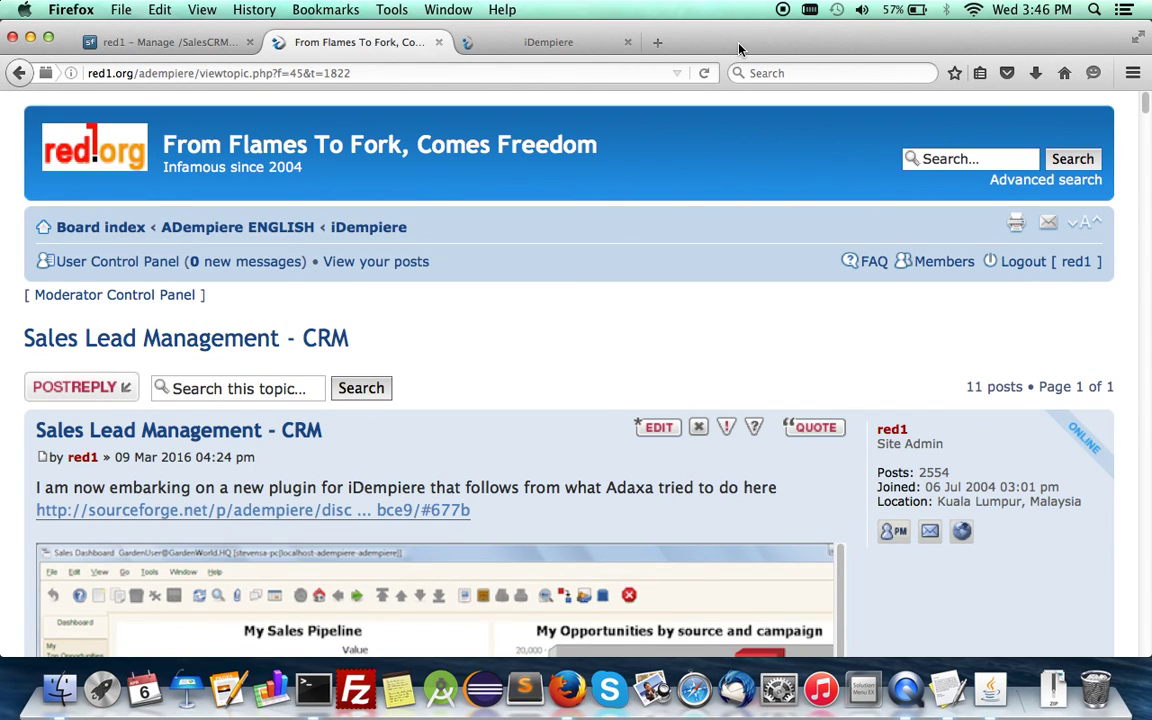